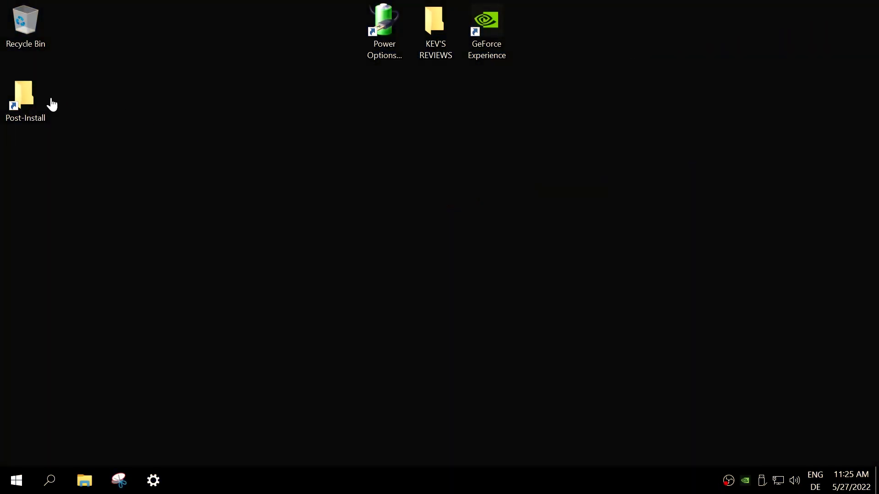
Open the Post-Install folder and inspect the contents of 1) Install Browser and its ! Browsers tweaks subfolder
{"action": "double_click", "coordinate": [51, 117]}
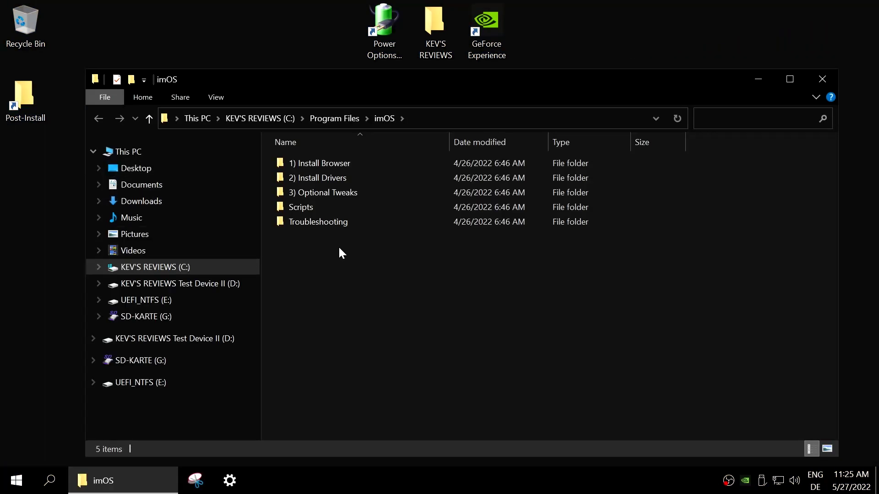
{"action": "double_click", "coordinate": [337, 166]}
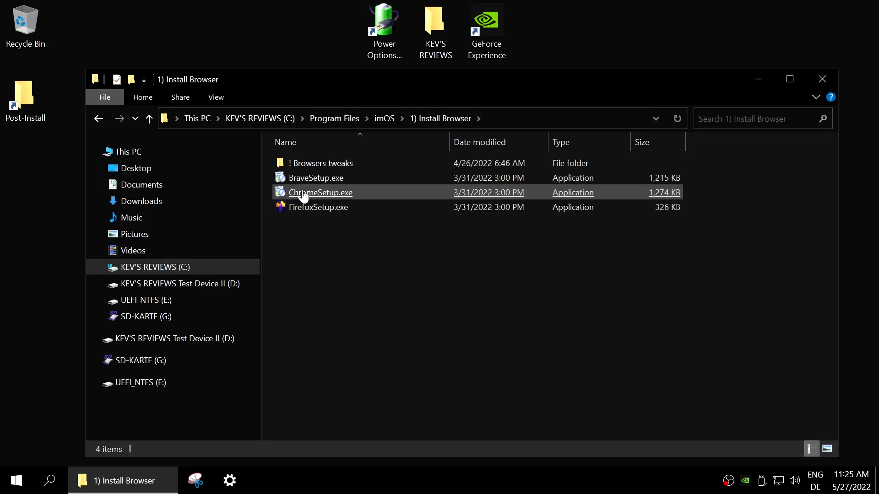
{"action": "double_click", "coordinate": [303, 165]}
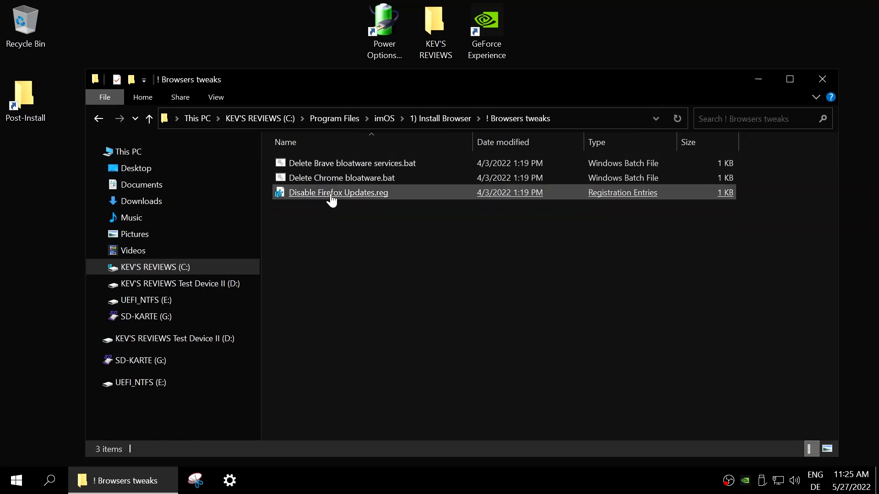
{"action": "left_click", "coordinate": [98, 118]}
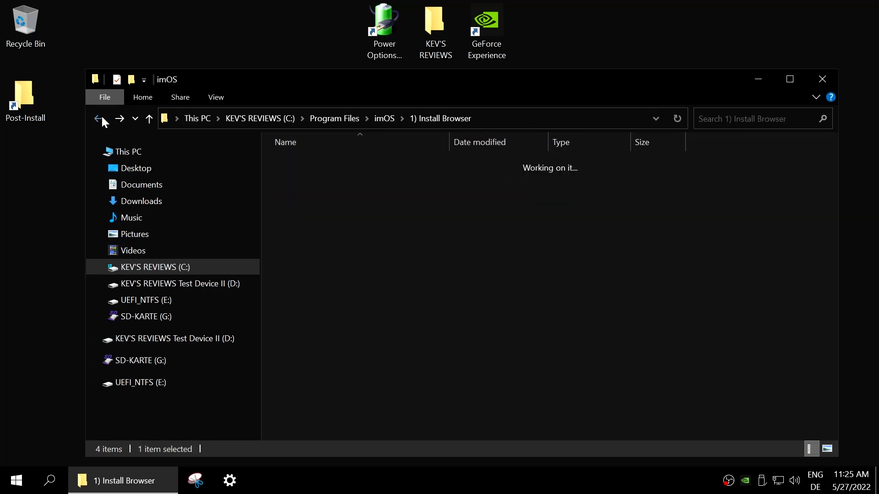
{"action": "left_click", "coordinate": [98, 118]}
Inspect the 2) Install Drivers folder and its Others Drivers subfolder, then return to the imOS folder
{"action": "double_click", "coordinate": [320, 180]}
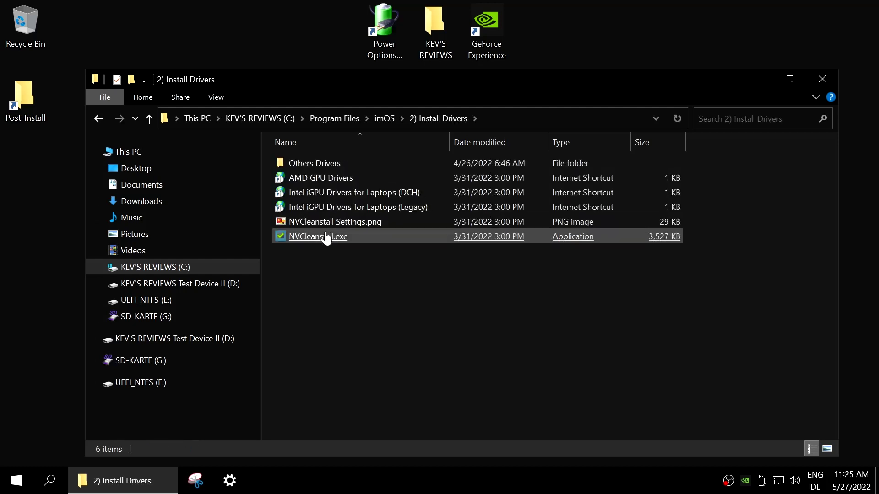
{"action": "double_click", "coordinate": [320, 164]}
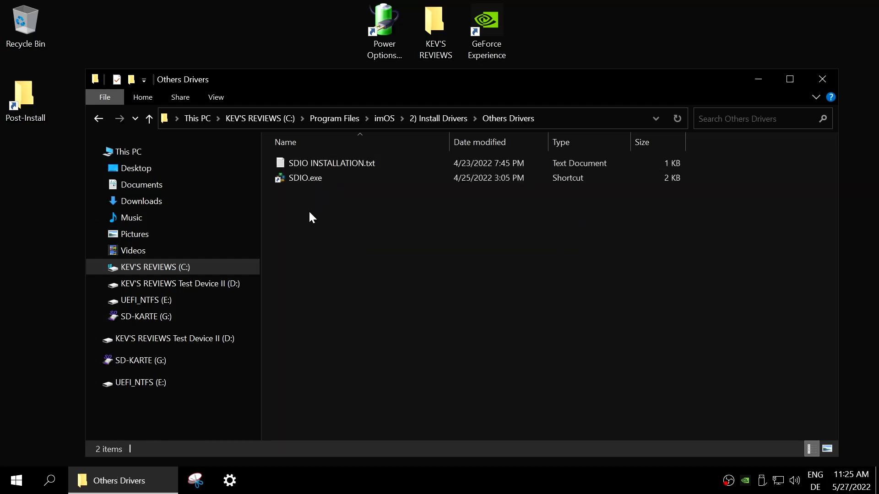
{"action": "left_click", "coordinate": [98, 119]}
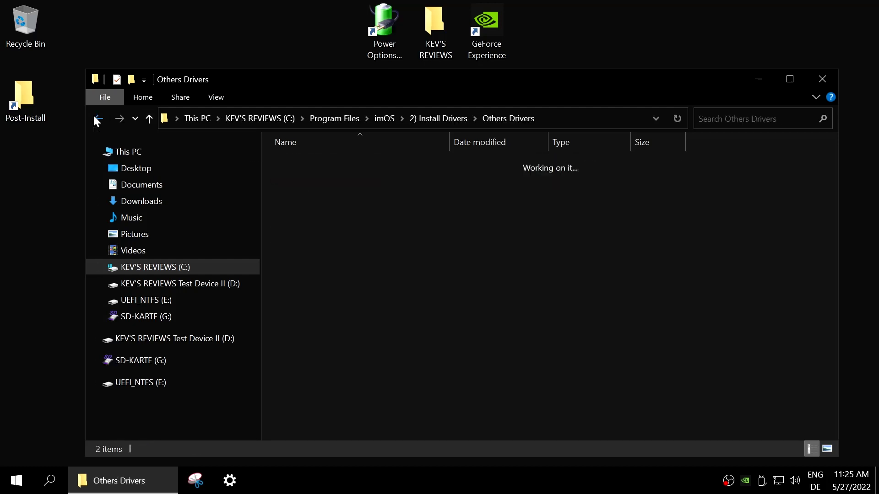
{"action": "left_click", "coordinate": [98, 119]}
Inspect the 3) Optional Tweaks folder and the registry files in its Win32Priority subfolder, then return to the imOS folder
{"action": "double_click", "coordinate": [317, 192]}
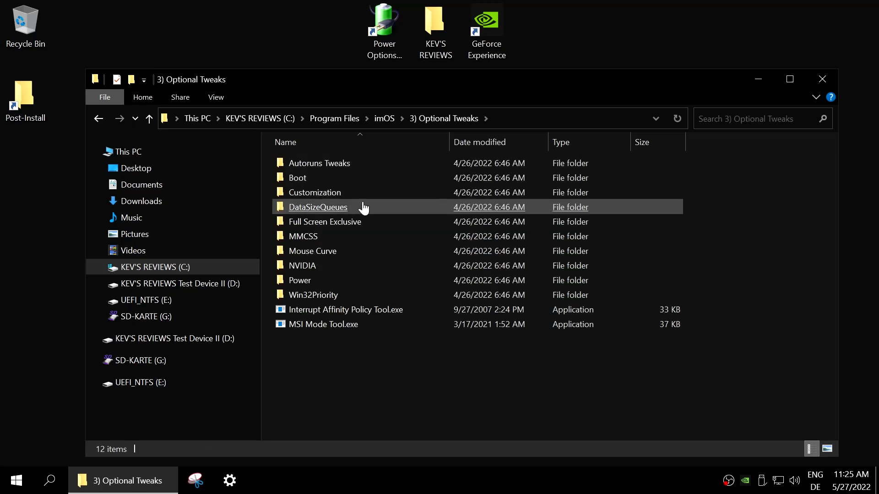
{"action": "left_click", "coordinate": [352, 252]}
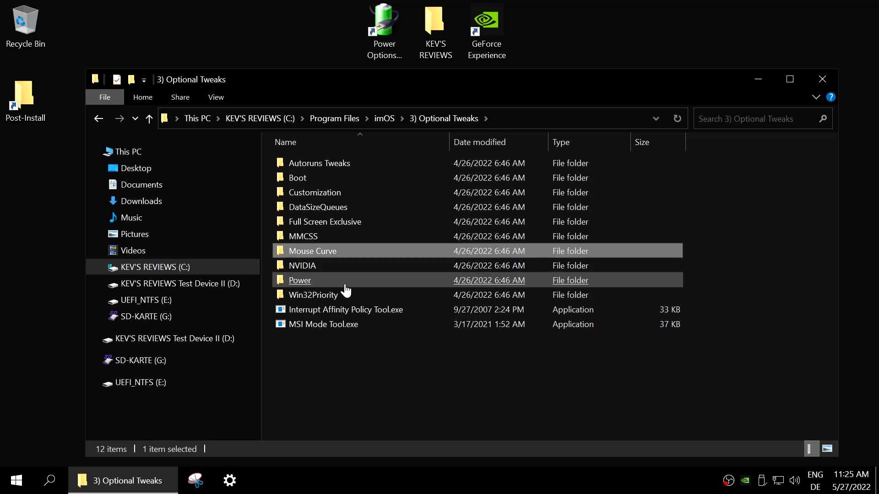
{"action": "left_click", "coordinate": [345, 282]}
{"action": "double_click", "coordinate": [331, 298]}
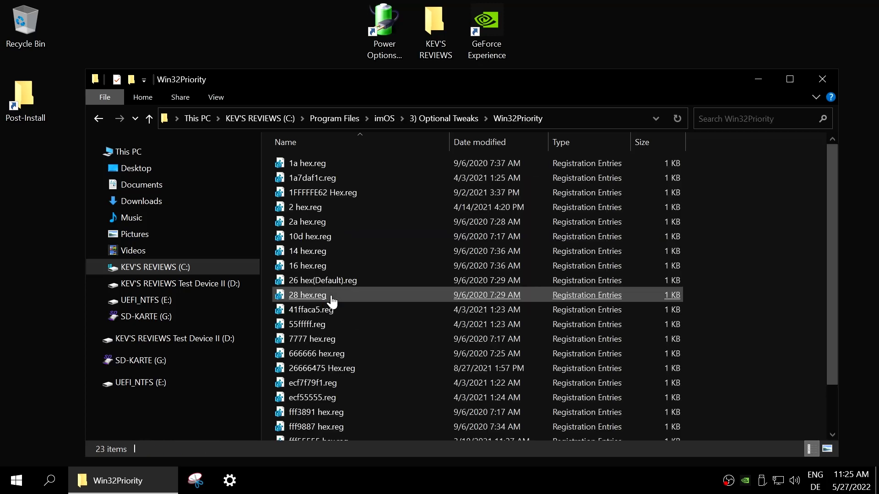
{"action": "left_click", "coordinate": [351, 281]}
{"action": "left_click", "coordinate": [100, 119]}
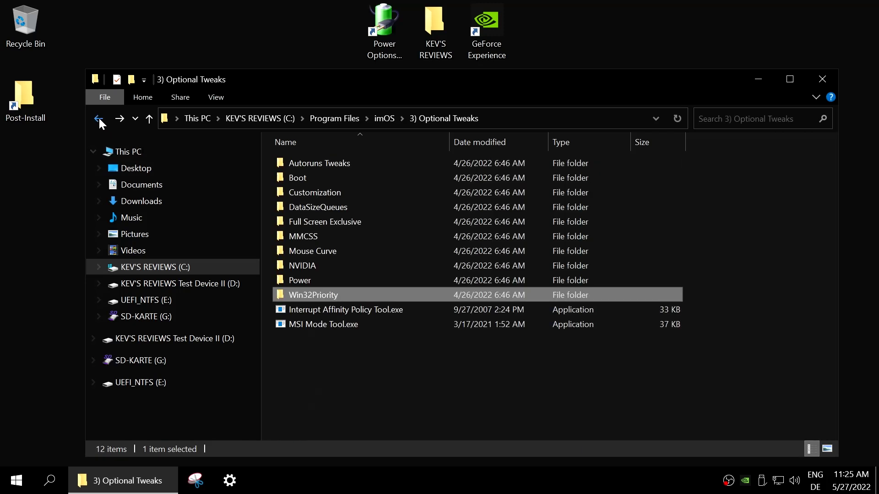
{"action": "left_click", "coordinate": [99, 119]}
Inspect the Scripts folder and the batch files in its Printing subfolder, then return to the imOS folder
{"action": "double_click", "coordinate": [314, 206]}
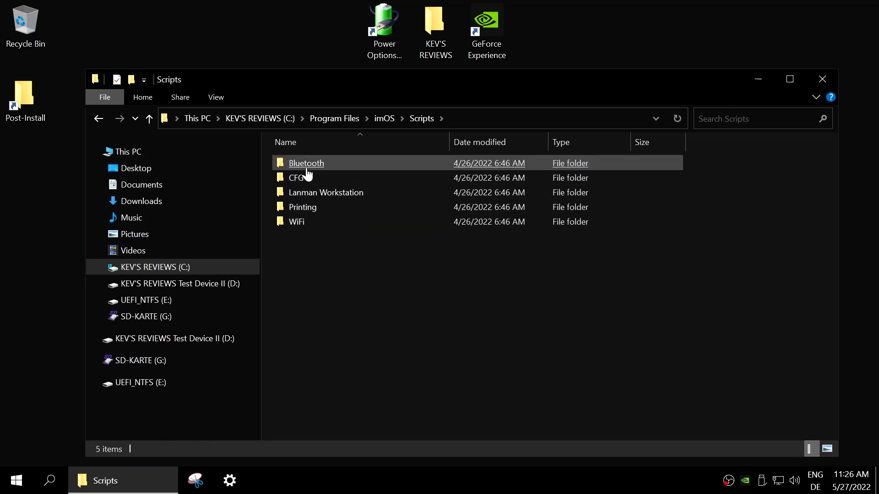
{"action": "left_click", "coordinate": [307, 210]}
{"action": "double_click", "coordinate": [307, 209]}
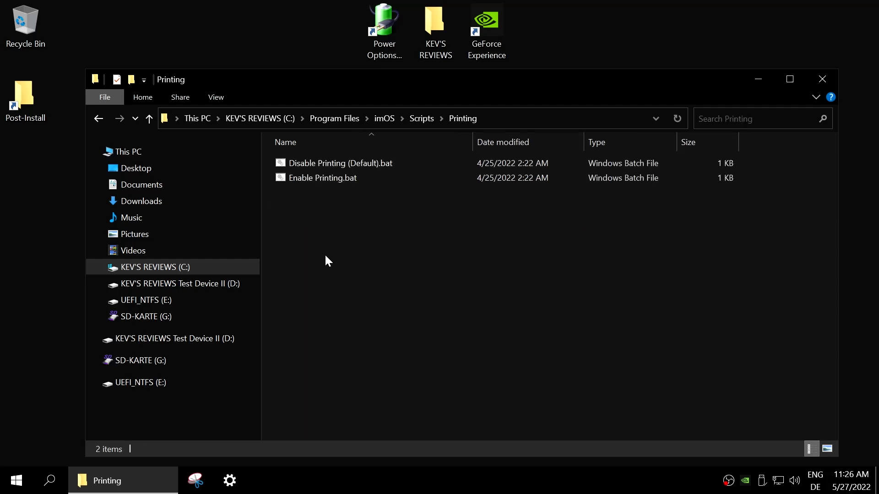
{"action": "left_click", "coordinate": [99, 119]}
{"action": "left_click", "coordinate": [99, 118]}
Inspect the Troubleshooting folder and its Autotining subfolder, then close the imOS folder window
{"action": "double_click", "coordinate": [308, 222]}
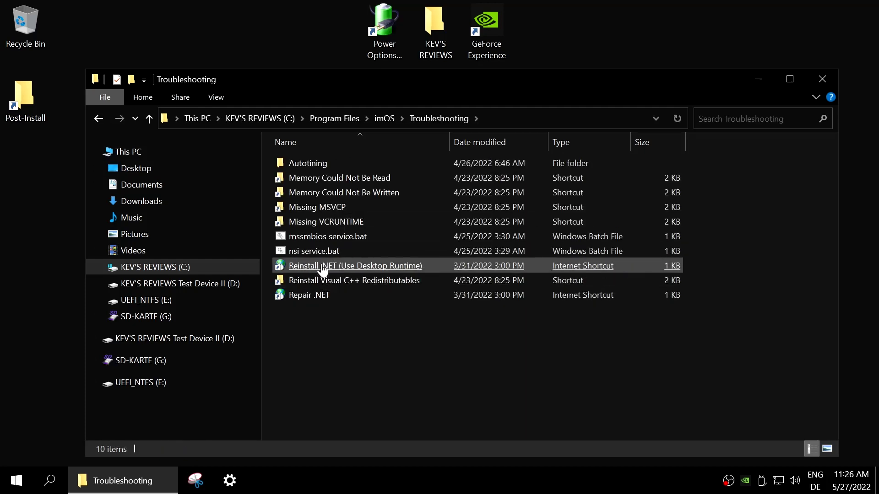
{"action": "double_click", "coordinate": [309, 165]}
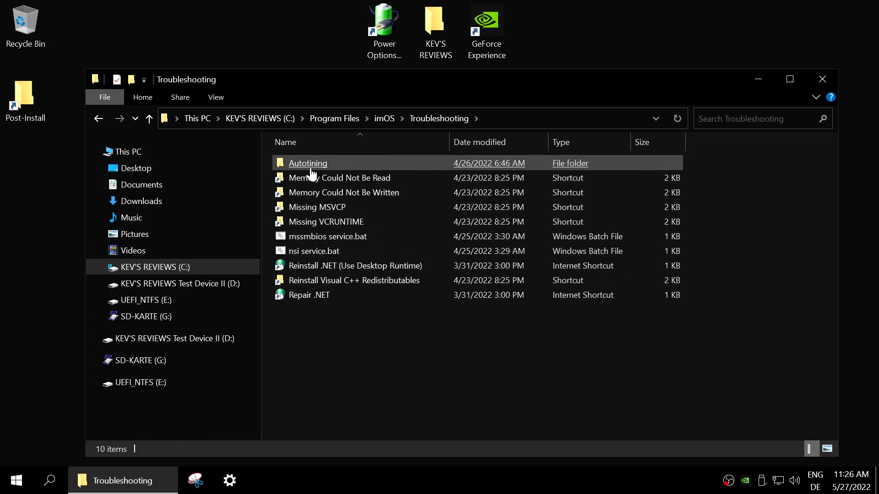
{"action": "left_click", "coordinate": [99, 118]}
{"action": "left_click", "coordinate": [99, 119]}
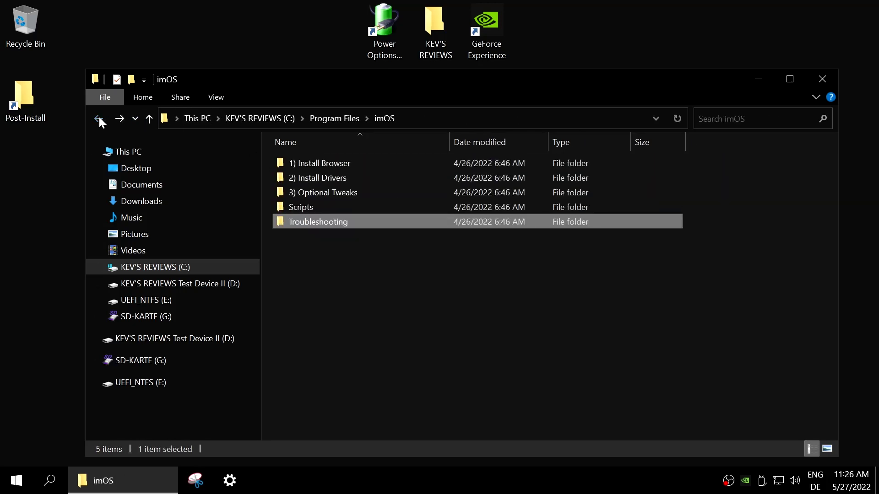
{"action": "left_click", "coordinate": [464, 300]}
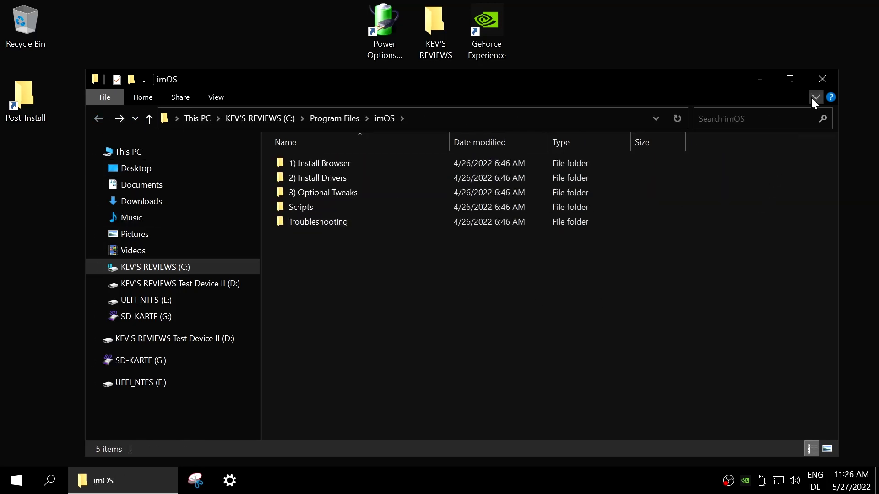
{"action": "left_click", "coordinate": [818, 82]}
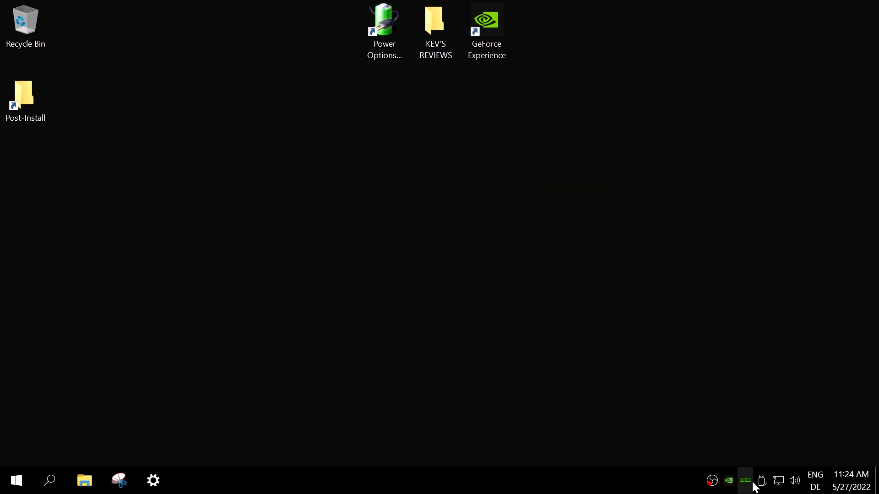
Open Memory Cleaner and look through its settings and About information
{"action": "left_click", "coordinate": [750, 481]}
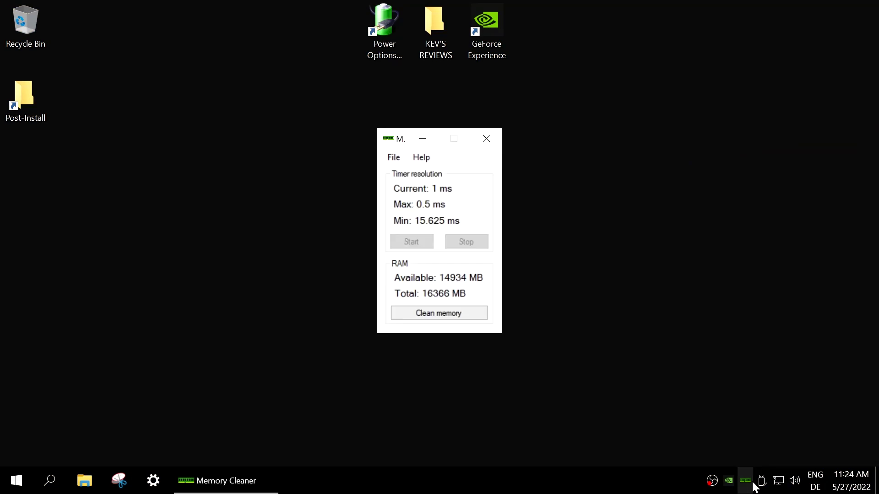
{"action": "left_click", "coordinate": [393, 158]}
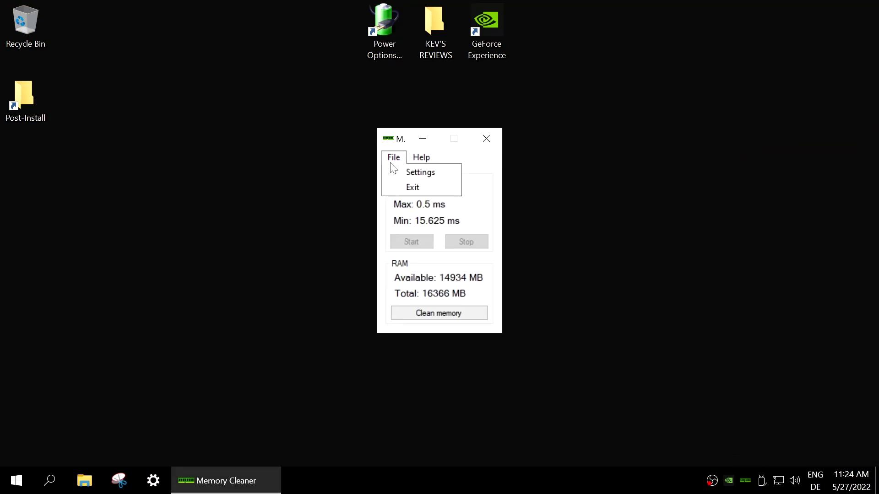
{"action": "left_click", "coordinate": [430, 173]}
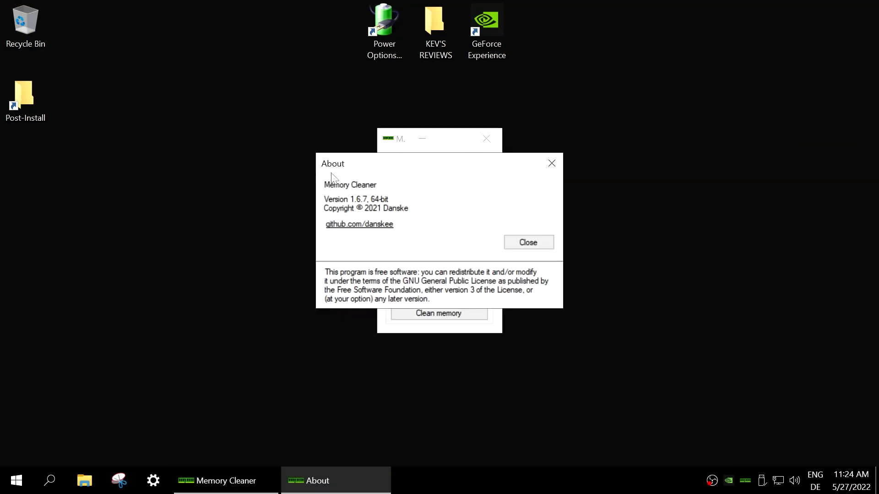
{"action": "left_click", "coordinate": [522, 244]}
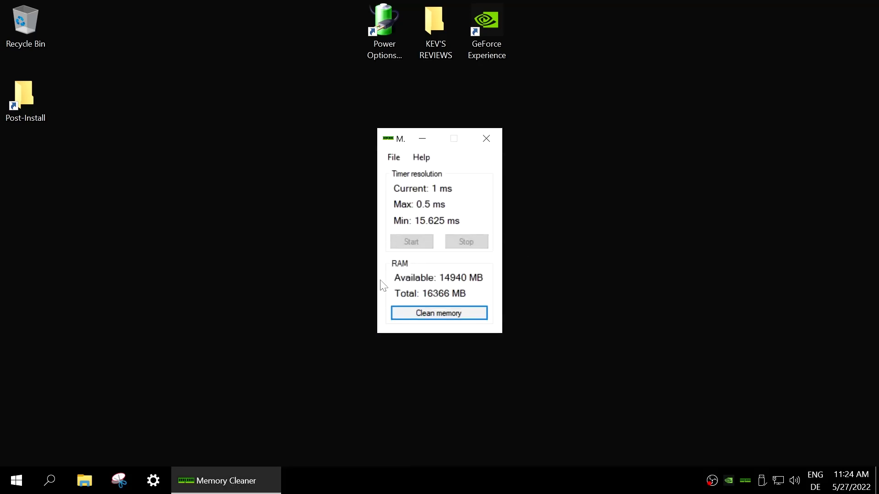
Clean the memory with Memory Cleaner and close its window
{"action": "left_click", "coordinate": [427, 316]}
{"action": "left_click", "coordinate": [492, 142]}
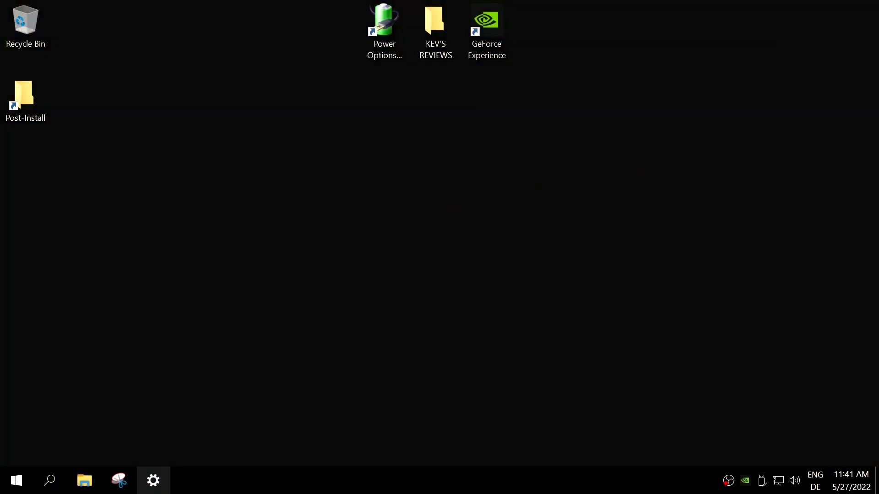
In the Windows Gaming settings, turn on Xbox Game Bar and allow opening it with the controller button
{"action": "left_click", "coordinate": [153, 480]}
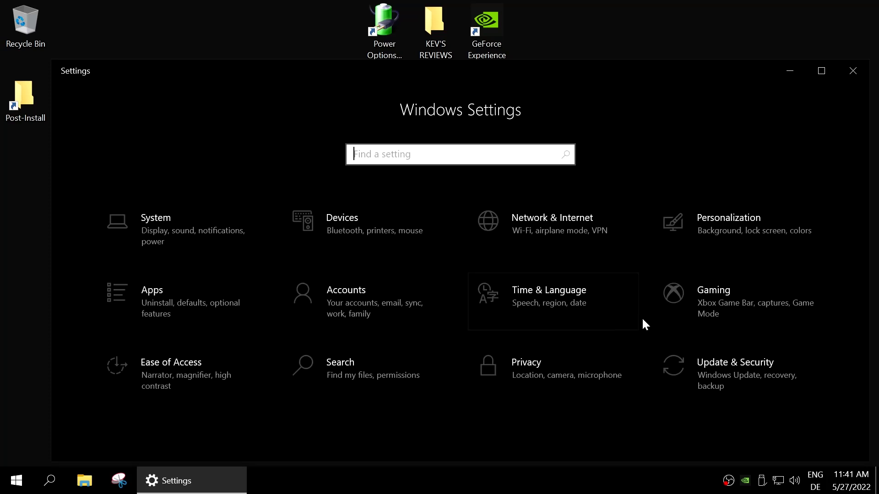
{"action": "left_click", "coordinate": [716, 299]}
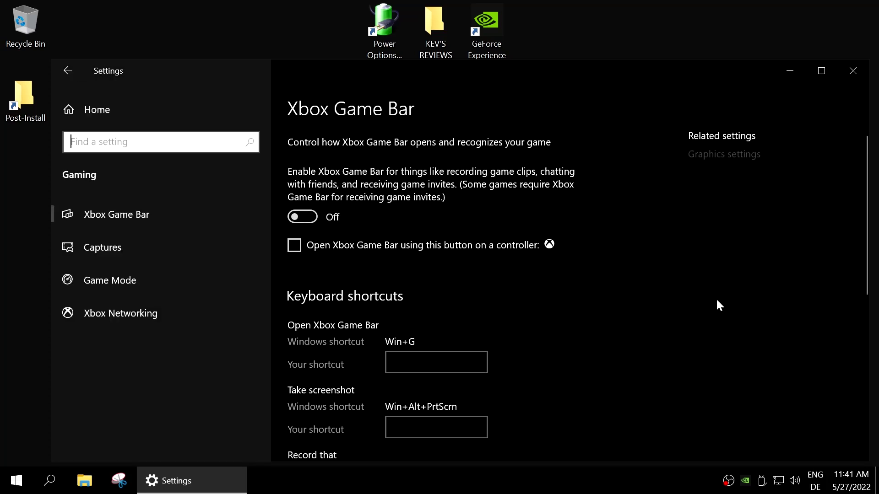
{"action": "left_click", "coordinate": [295, 218]}
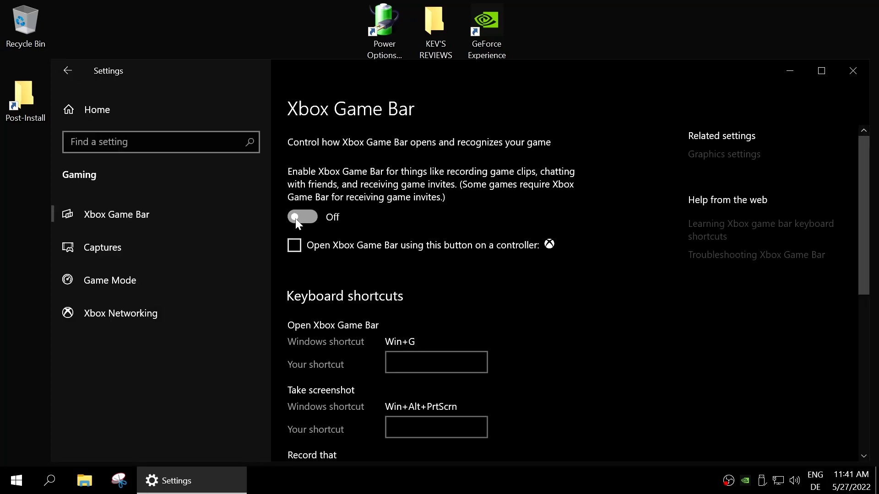
{"action": "left_click", "coordinate": [294, 246]}
Try Alt + T and Control + K as custom shortcuts for opening Xbox Game Bar, clearing each one
{"action": "key", "text": "Tab"}
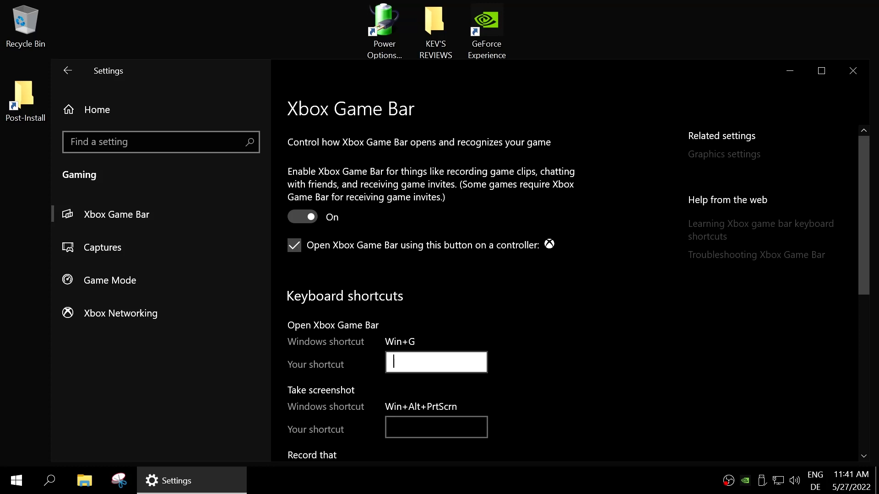
{"action": "key", "text": "super+7"}
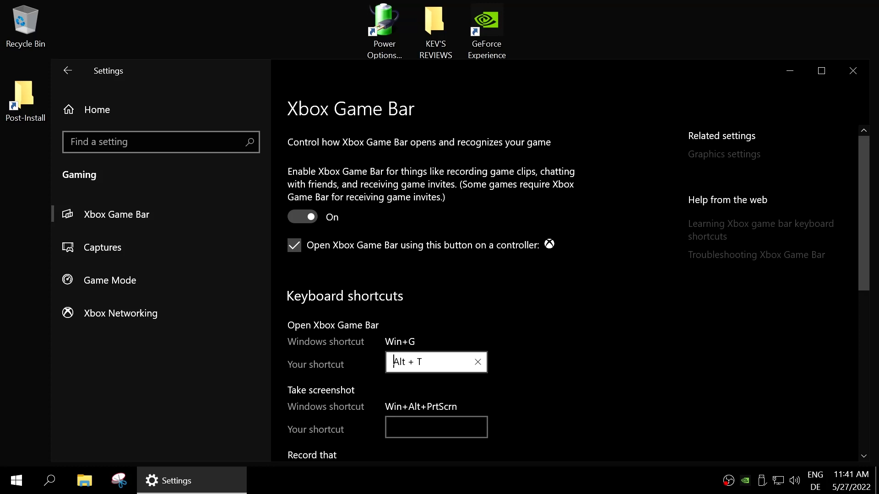
{"action": "left_click", "coordinate": [477, 363]}
{"action": "key", "text": "ctrl+k"}
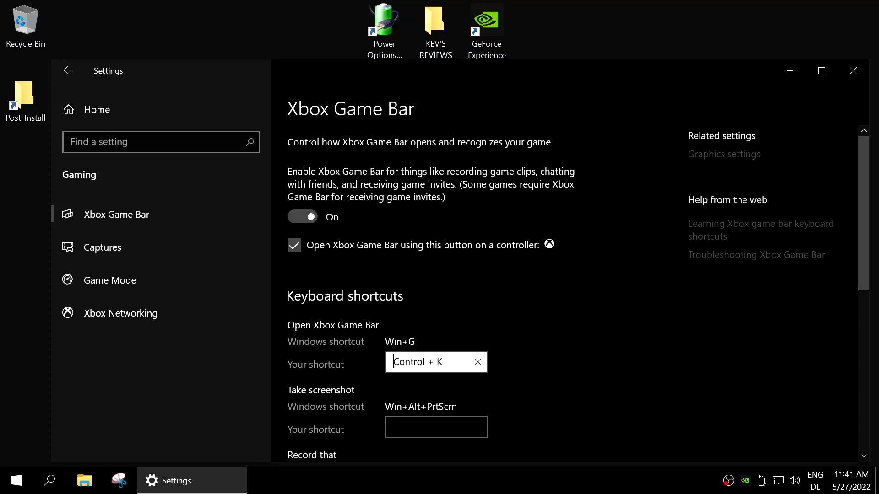
{"action": "left_click", "coordinate": [479, 362]}
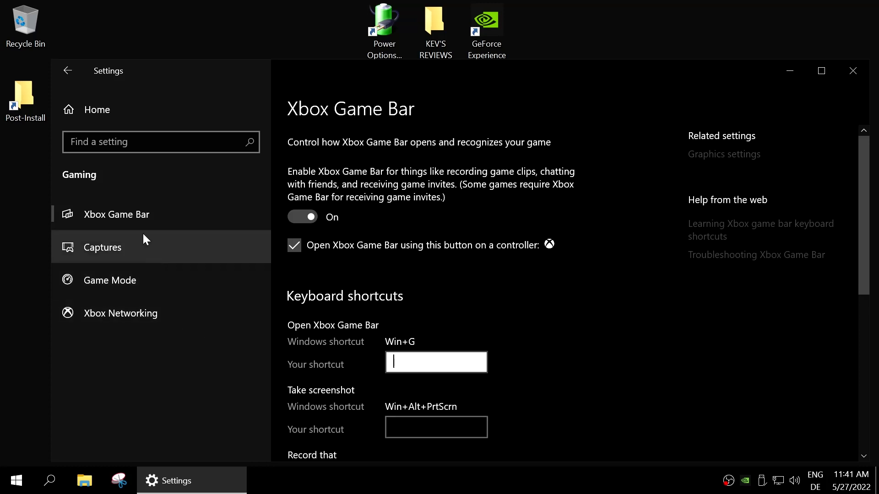
In the Captures settings, turn on background recording while playing and set it to record the last 5 minutes
{"action": "left_click", "coordinate": [144, 249]}
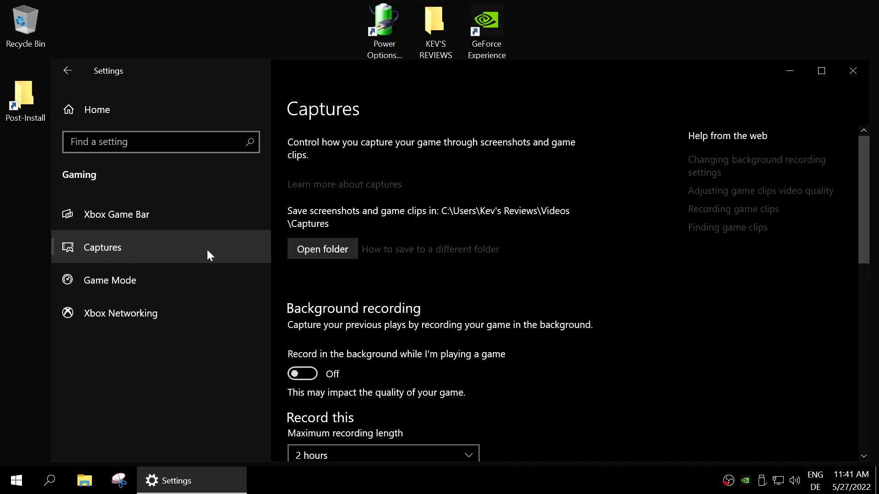
{"action": "scroll", "coordinate": [461, 251], "scroll_direction": "down", "scroll_amount": 3}
{"action": "left_click", "coordinate": [308, 254]}
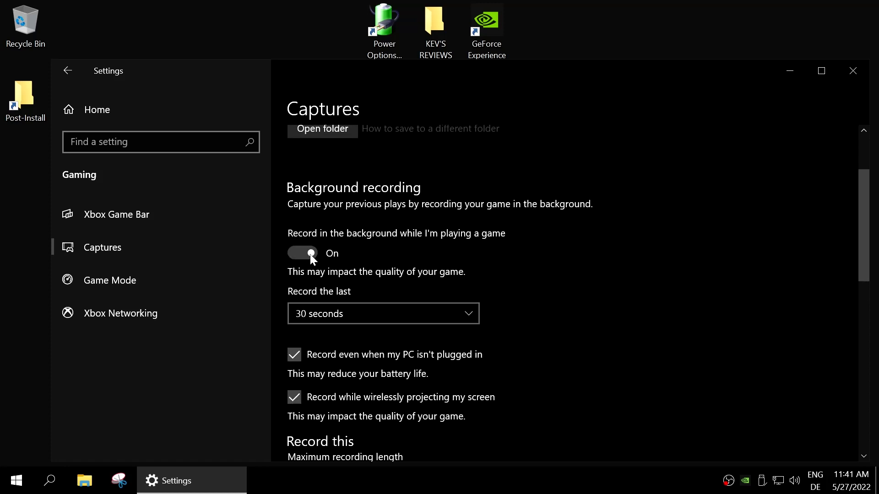
{"action": "left_click", "coordinate": [375, 312]}
{"action": "left_click", "coordinate": [352, 378]}
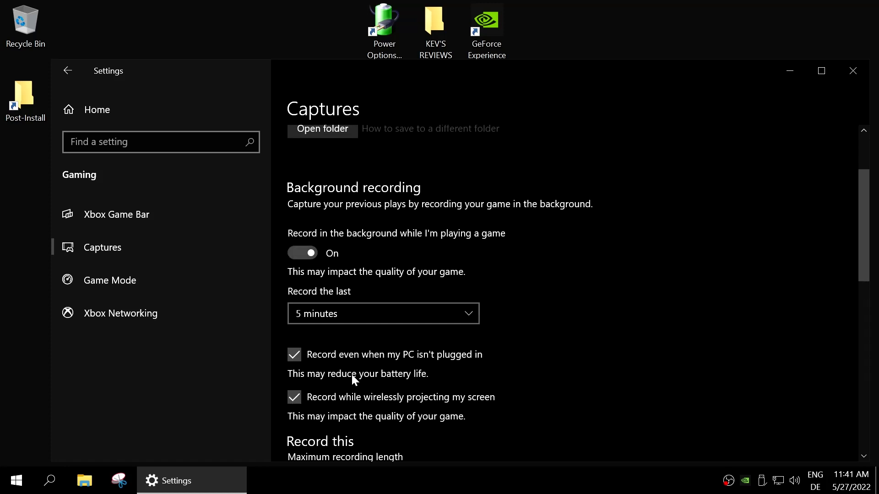
Set the video frame rate for captures to 60 fps, and view the Game Mode page before closing Settings
{"action": "scroll", "coordinate": [561, 327], "scroll_direction": "down", "scroll_amount": 3}
{"action": "scroll", "coordinate": [560, 328], "scroll_direction": "down", "scroll_amount": 5}
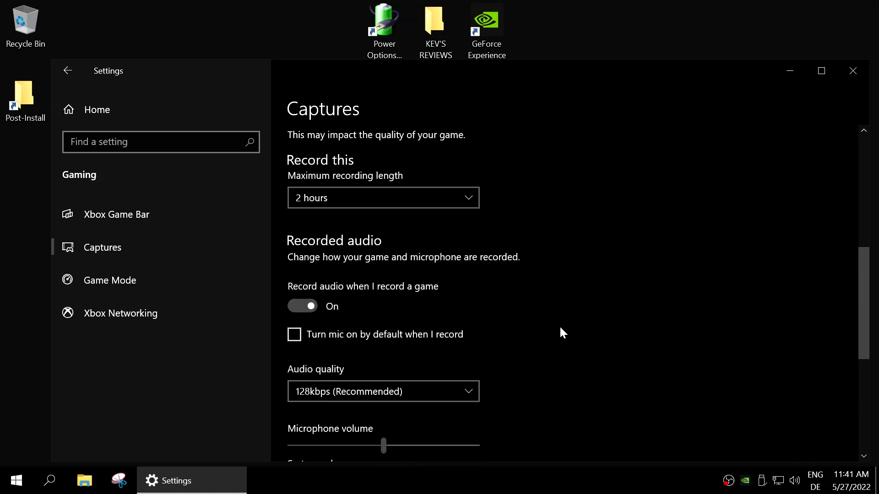
{"action": "scroll", "coordinate": [560, 328], "scroll_direction": "down", "scroll_amount": 3}
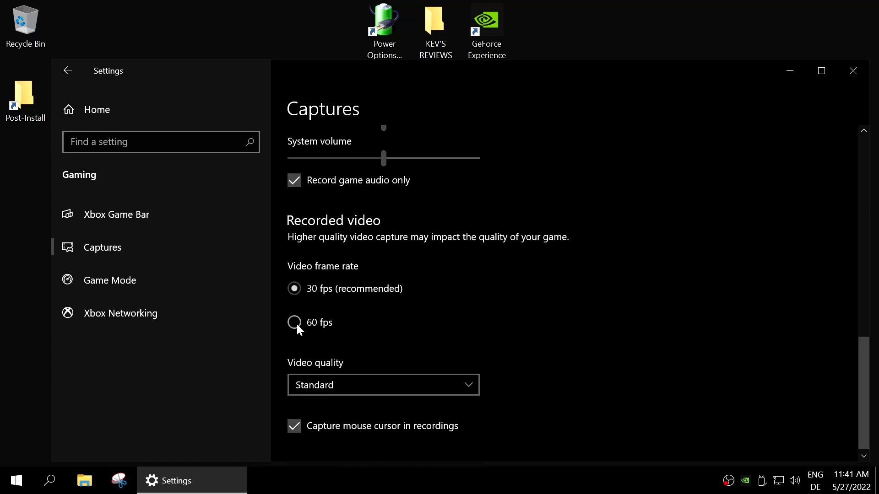
{"action": "left_click", "coordinate": [295, 323]}
{"action": "left_click", "coordinate": [140, 278]}
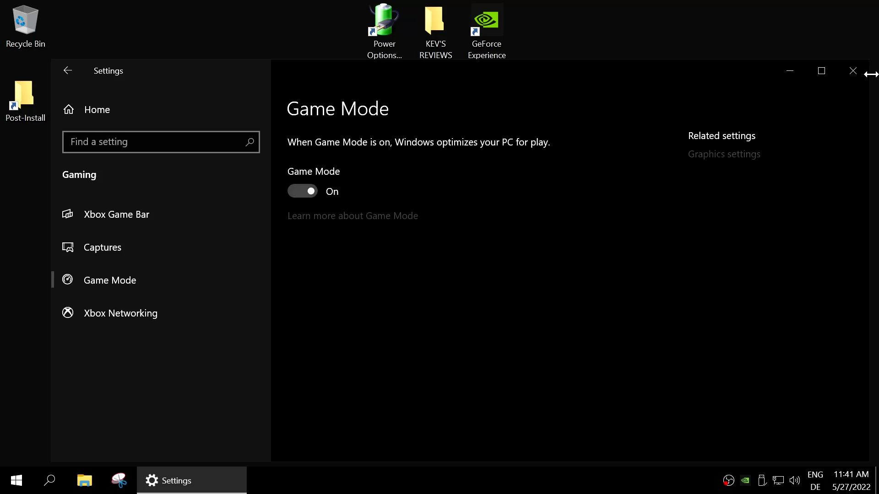
{"action": "left_click", "coordinate": [853, 70]}
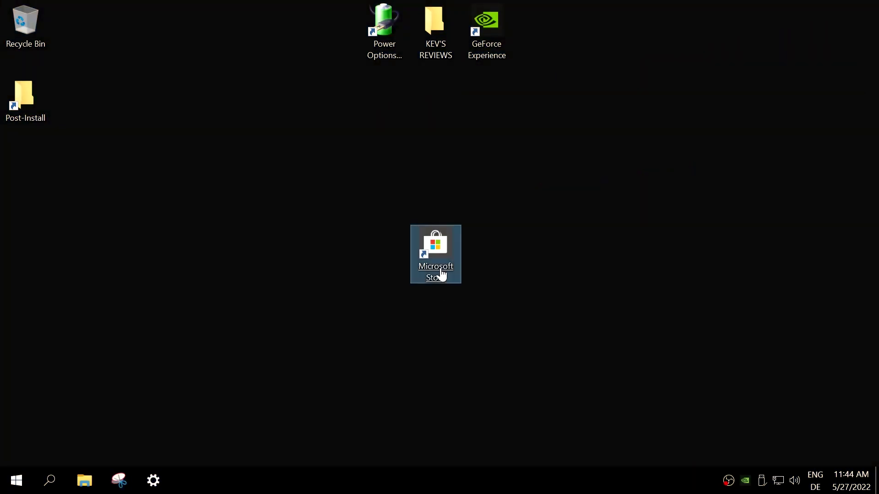
Open Microsoft Store and look through its Gaming, Entertainment, Productivity and Deals pages
{"action": "double_click", "coordinate": [441, 274]}
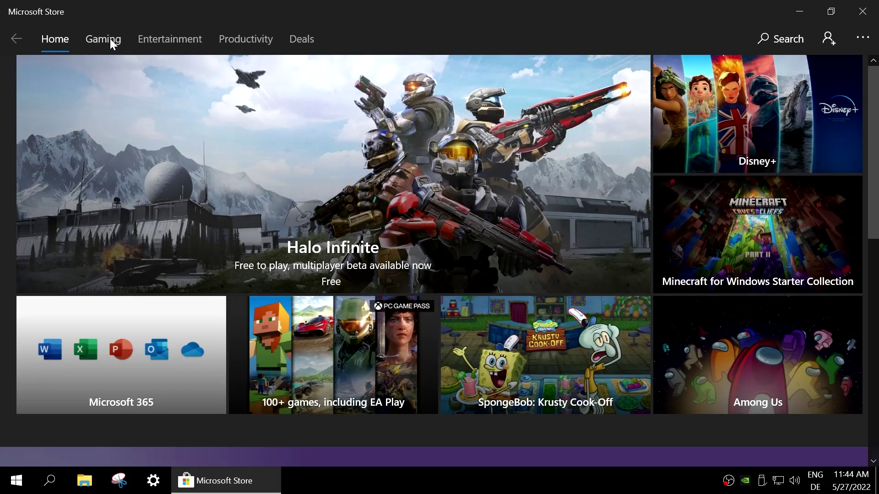
{"action": "left_click", "coordinate": [110, 38]}
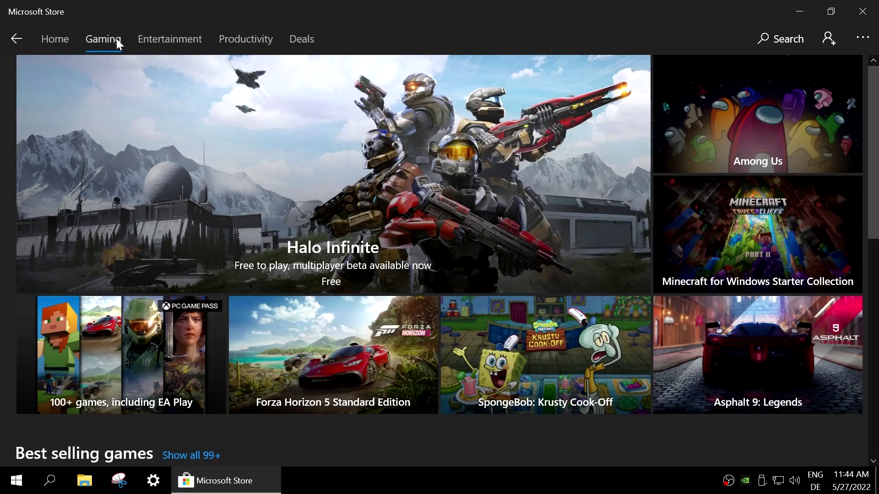
{"action": "left_click", "coordinate": [177, 38]}
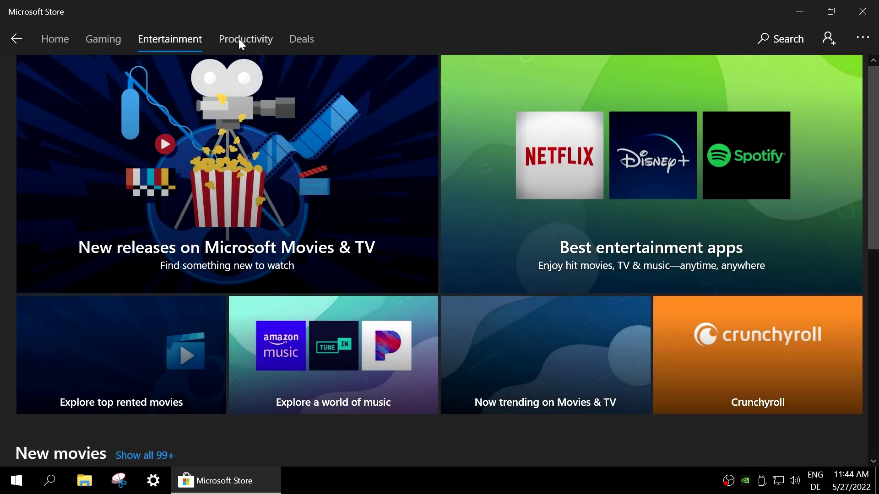
{"action": "left_click", "coordinate": [239, 38]}
{"action": "left_click", "coordinate": [309, 39]}
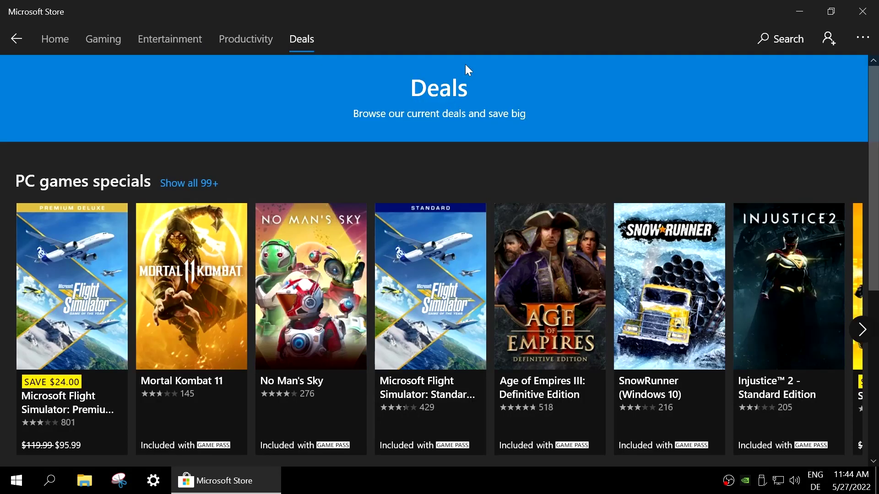
Review the Microsoft Store settings and the Downloads and updates page, closing the Store when done
{"action": "left_click", "coordinate": [872, 44]}
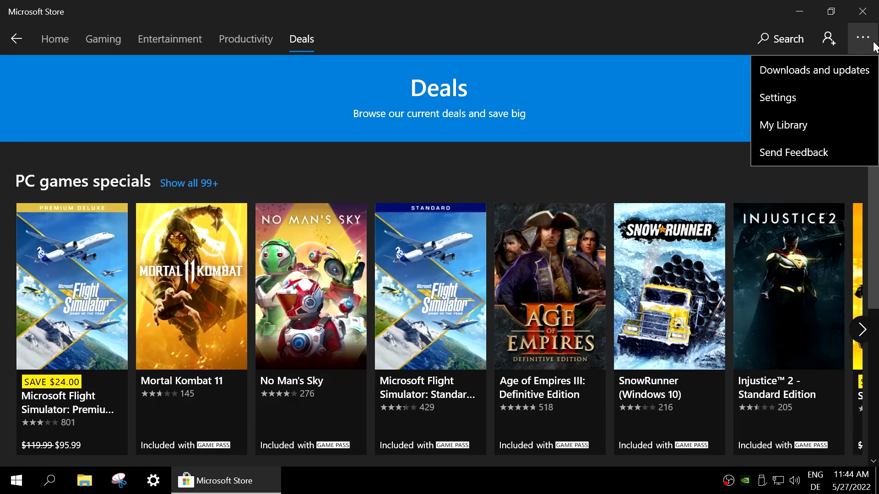
{"action": "left_click", "coordinate": [796, 95]}
{"action": "scroll", "coordinate": [728, 195], "scroll_direction": "down", "scroll_amount": 3}
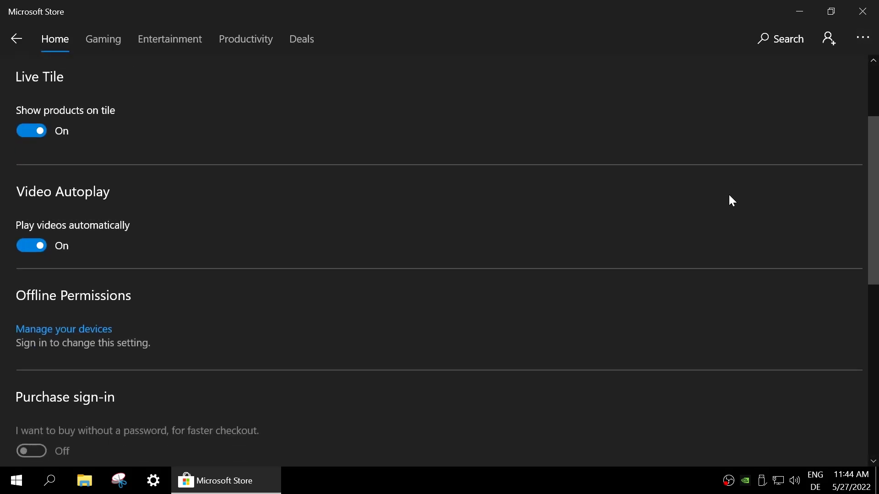
{"action": "scroll", "coordinate": [729, 196], "scroll_direction": "up", "scroll_amount": 3}
{"action": "left_click", "coordinate": [856, 38]}
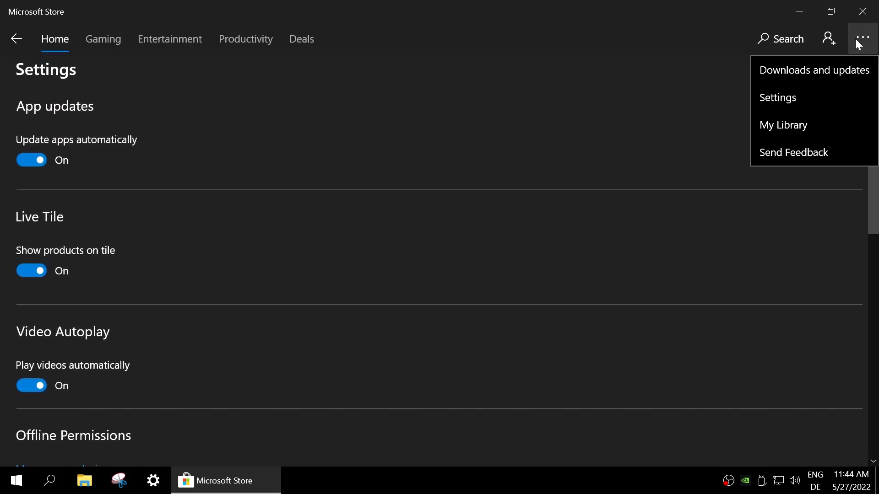
{"action": "left_click", "coordinate": [815, 76]}
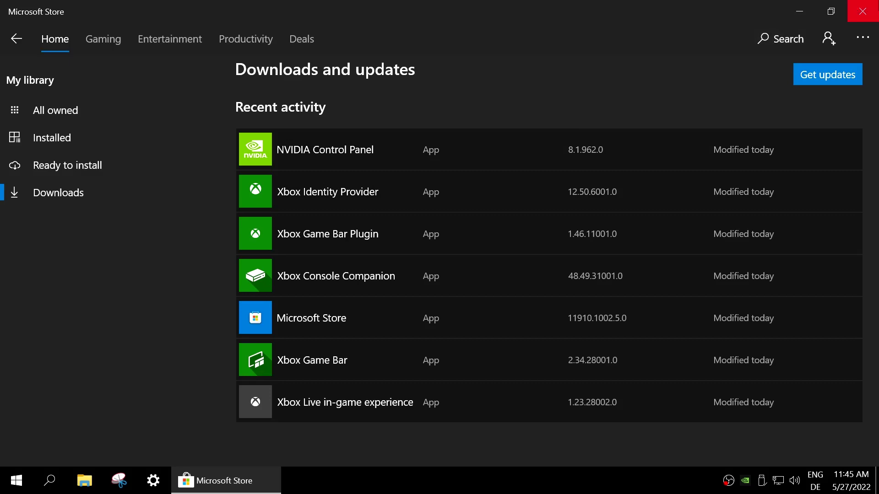
{"action": "left_click", "coordinate": [862, 11]}
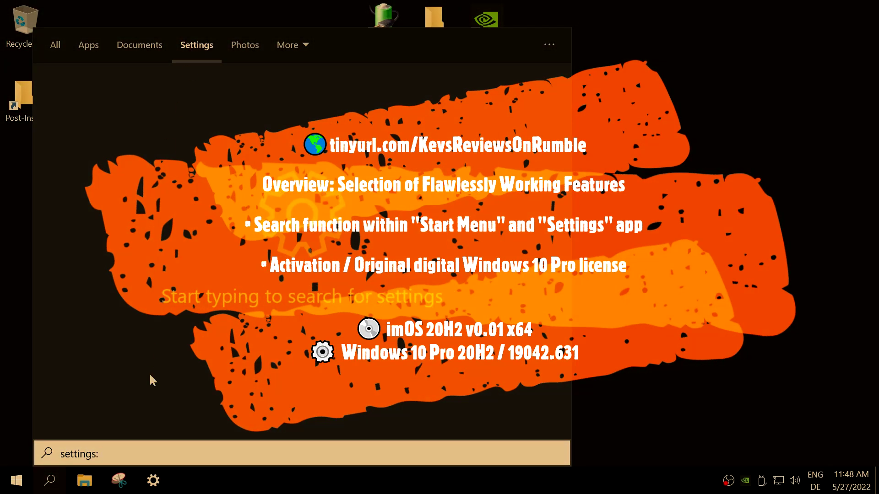
Search the Windows settings for "control panel" and open Control Panel to view its items, closing it when done
{"action": "type", "text": "co"}
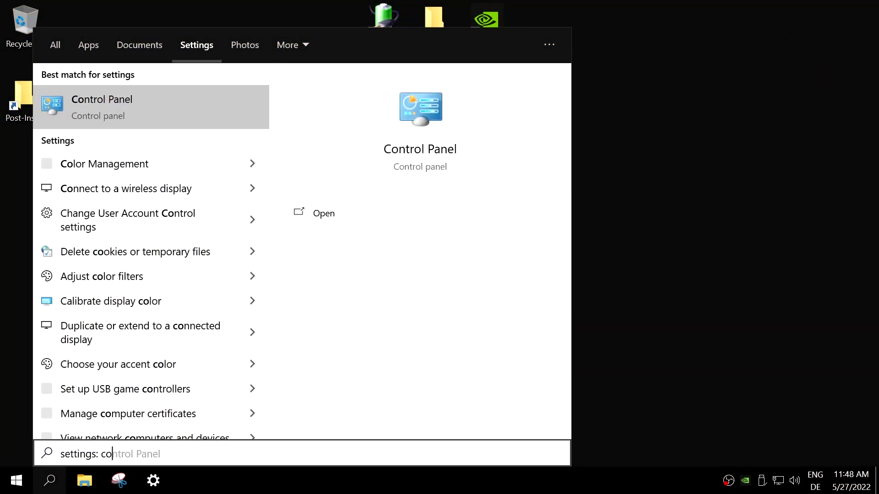
{"action": "type", "text": "ntrol panel"}
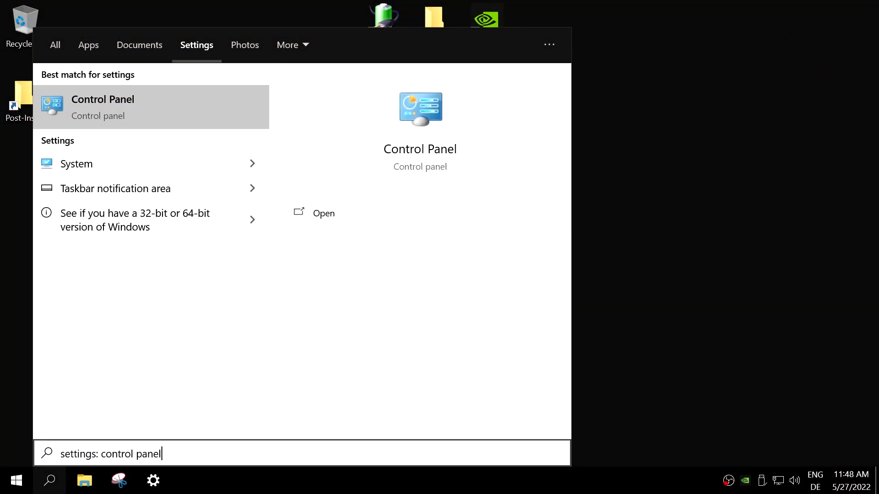
{"action": "left_click", "coordinate": [136, 112]}
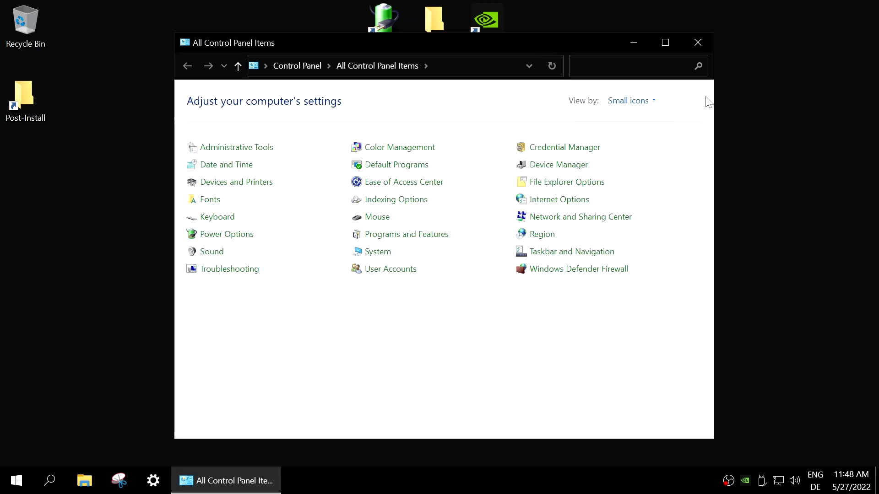
{"action": "left_click", "coordinate": [700, 43]}
Open Windows Settings and try searching it for "kev's review", clearing the search text
{"action": "left_click", "coordinate": [153, 481]}
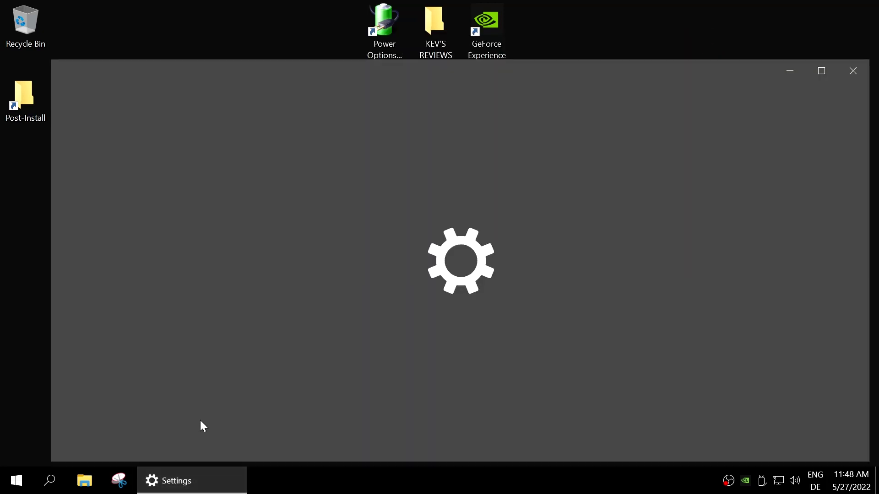
{"action": "type", "text": "k"}
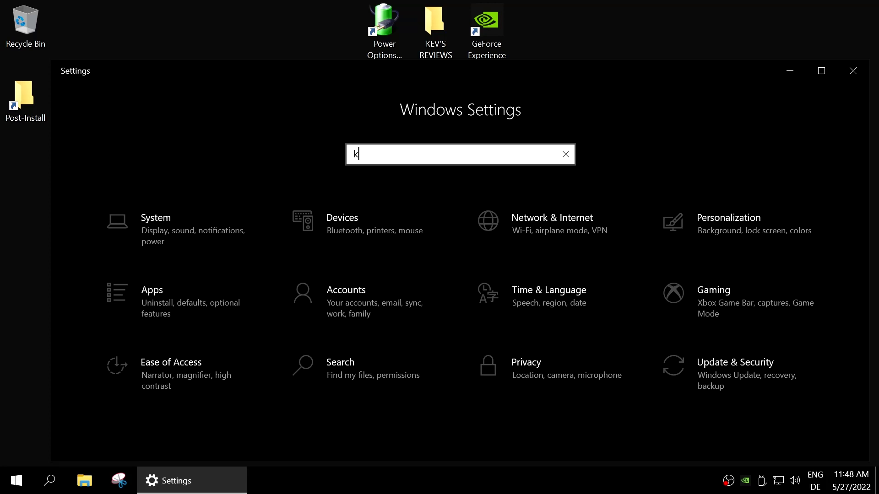
{"action": "type", "text": "ev's rev"}
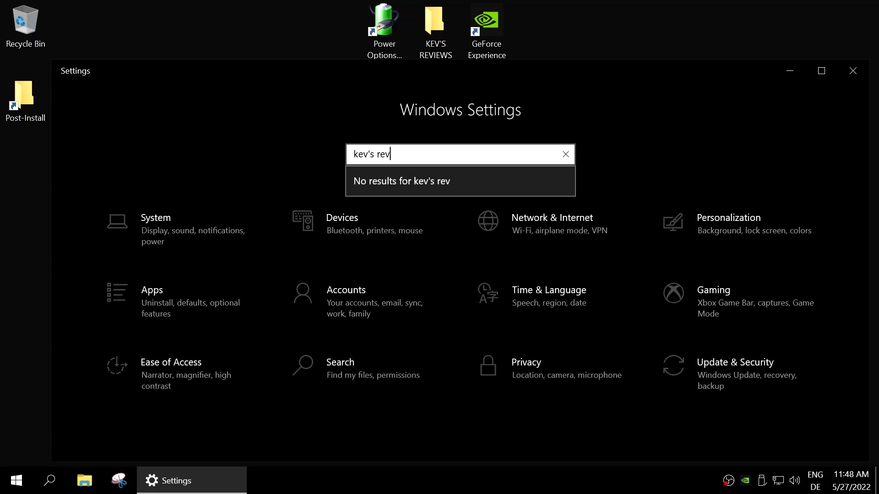
{"action": "type", "text": "iew"}
{"action": "key", "text": "BackSpace"}
{"action": "key", "text": "BackSpace"}
{"action": "key", "text": "BackSpace"}
{"action": "key", "text": "BackSpace"}
{"action": "key", "text": "BackSpace"}
{"action": "key", "text": "BackSpace"}
{"action": "key", "text": "BackSpace"}
{"action": "key", "text": "BackSpace"}
{"action": "key", "text": "BackSpace"}
{"action": "key", "text": "BackSpace"}
{"action": "key", "text": "BackSpace"}
{"action": "key", "text": "BackSpace"}
Search Settings for "activation" and check whether Windows is activated, closing Settings when done
{"action": "type", "text": "act"}
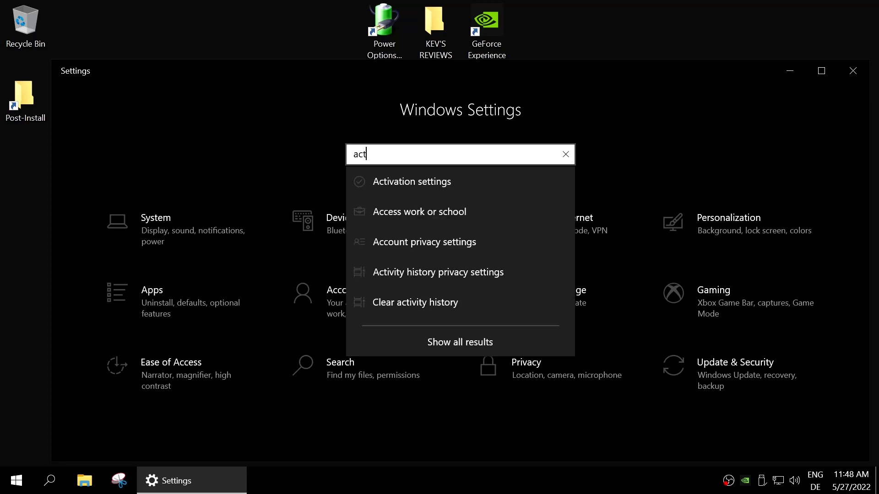
{"action": "type", "text": "ivation"}
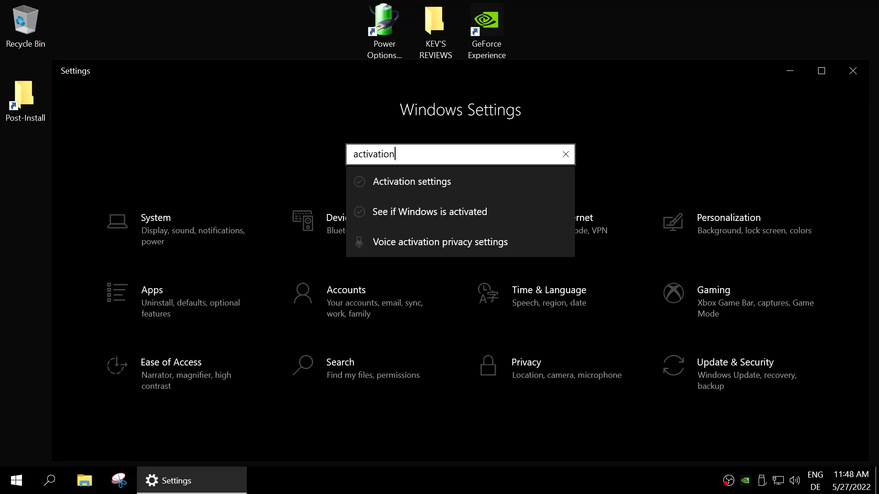
{"action": "left_click", "coordinate": [477, 210]}
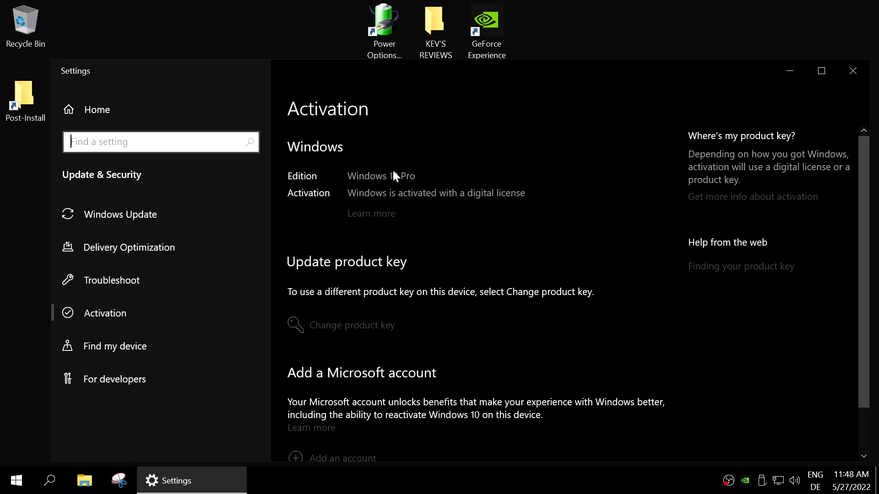
{"action": "scroll", "coordinate": [638, 252], "scroll_direction": "down", "scroll_amount": 2}
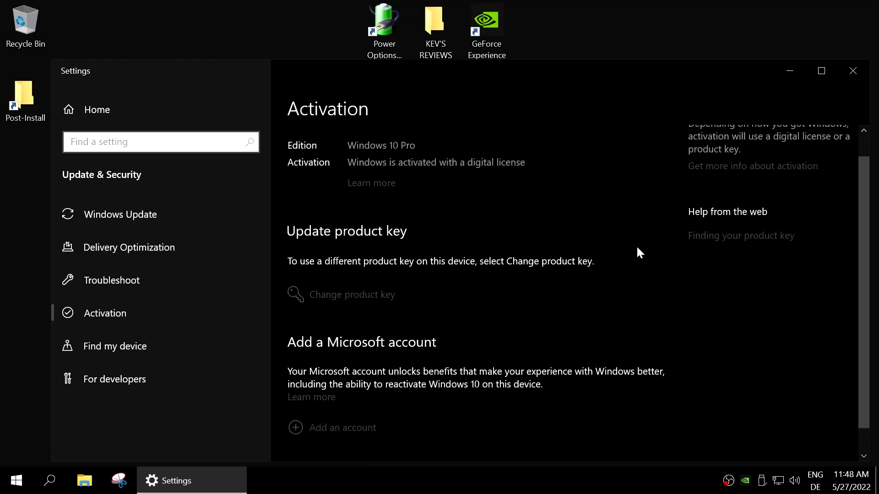
{"action": "scroll", "coordinate": [646, 266], "scroll_direction": "up", "scroll_amount": 2}
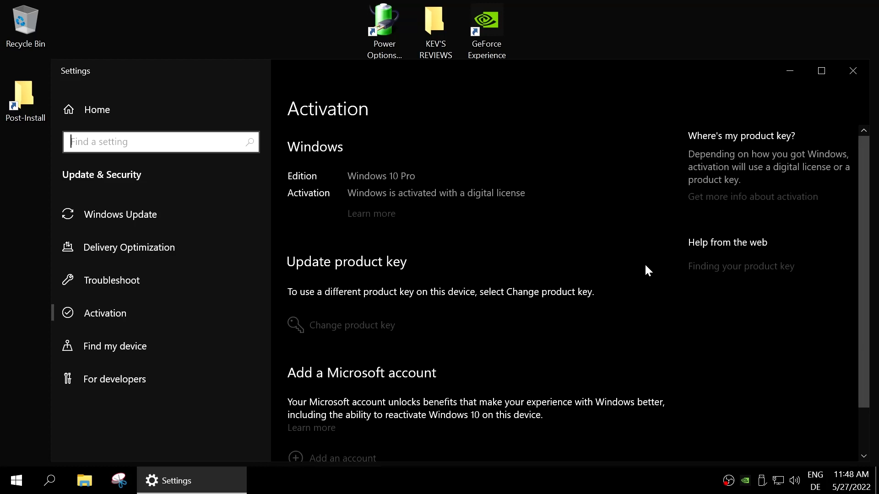
{"action": "left_click", "coordinate": [857, 76]}
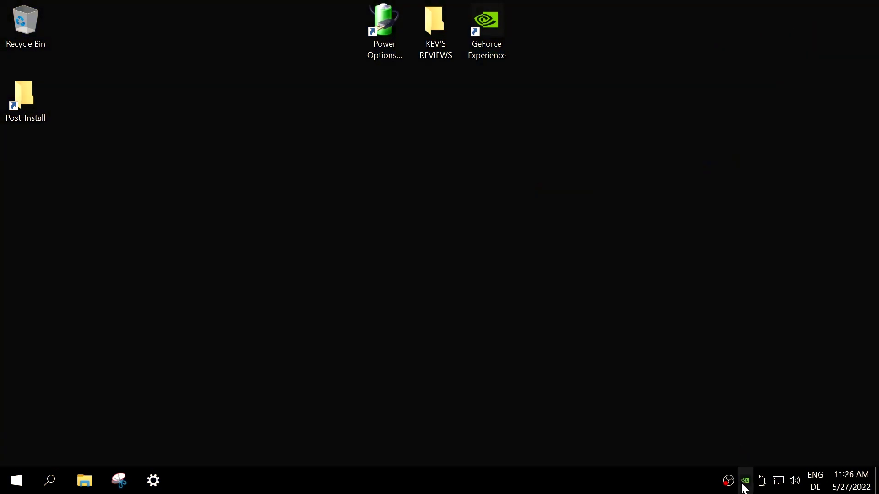
Open NVIDIA Control Panel and view its About information, dismissing the dialog
{"action": "right_click", "coordinate": [745, 483]}
{"action": "left_click", "coordinate": [753, 433]}
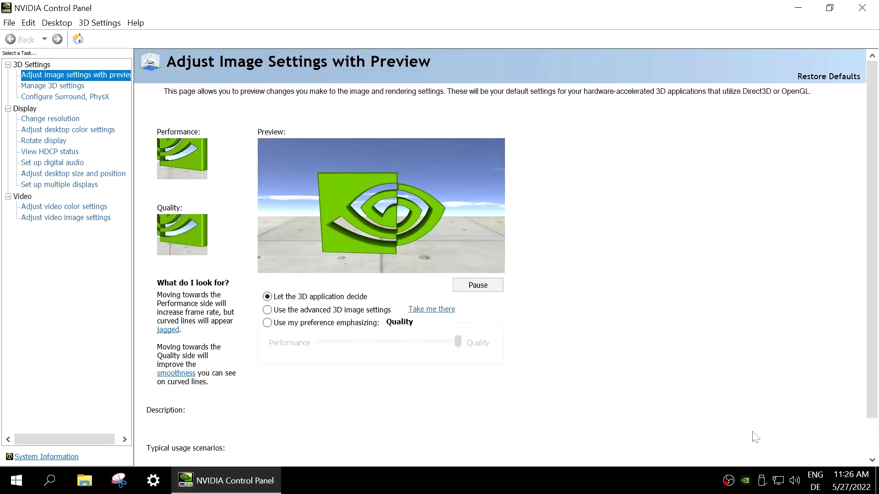
{"action": "left_click", "coordinate": [14, 25]}
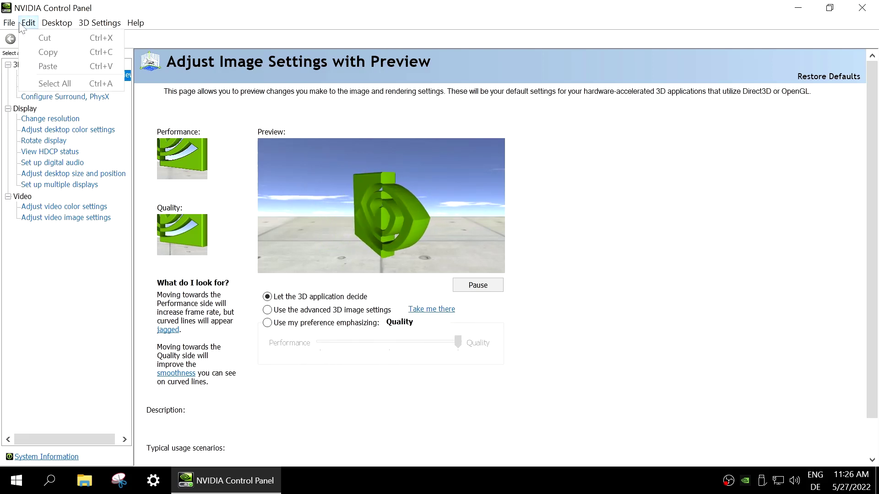
{"action": "mouse_move", "coordinate": [140, 26]}
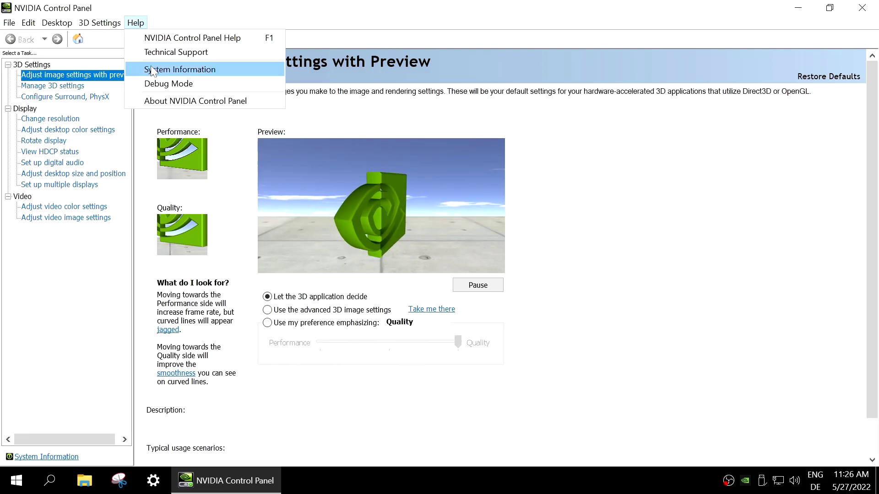
{"action": "left_click", "coordinate": [151, 100]}
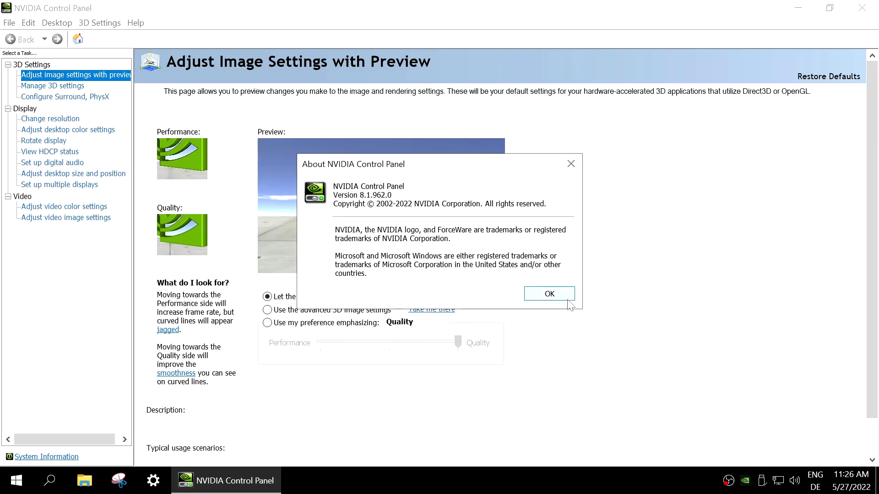
{"action": "left_click", "coordinate": [554, 294]}
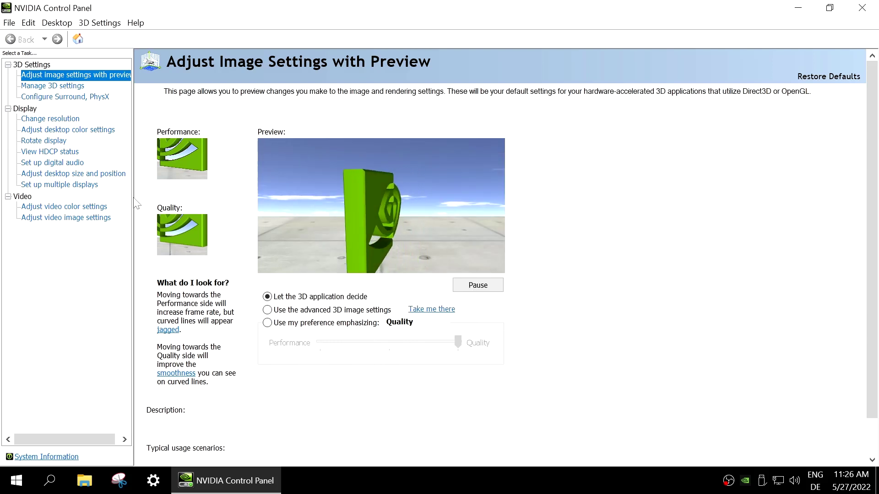
Widen the task list and view the Manage 3D settings and Configure Surround, PhysX pages
{"action": "left_click_drag", "start_coordinate": [132, 202], "coordinate": [166, 210]}
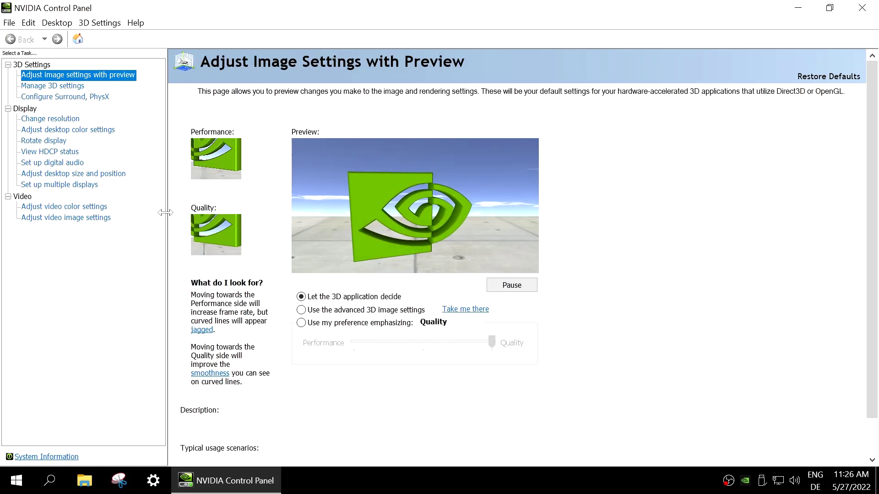
{"action": "left_click", "coordinate": [63, 86]}
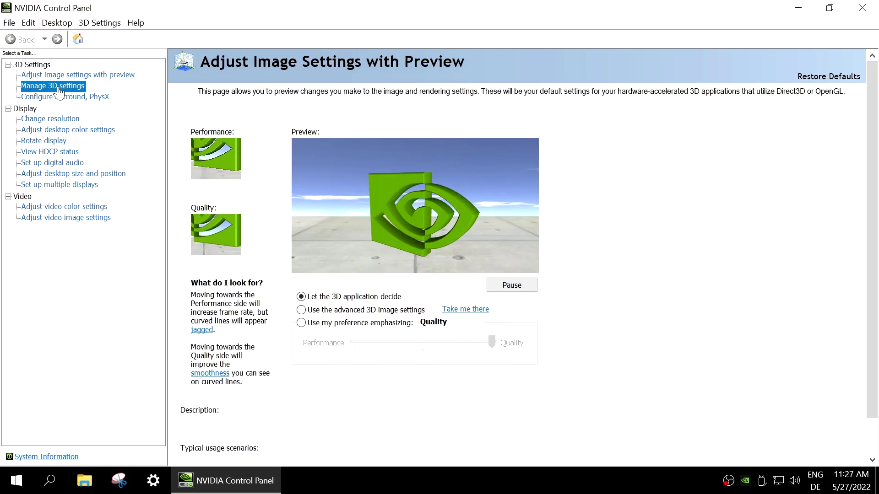
{"action": "left_click", "coordinate": [58, 101]}
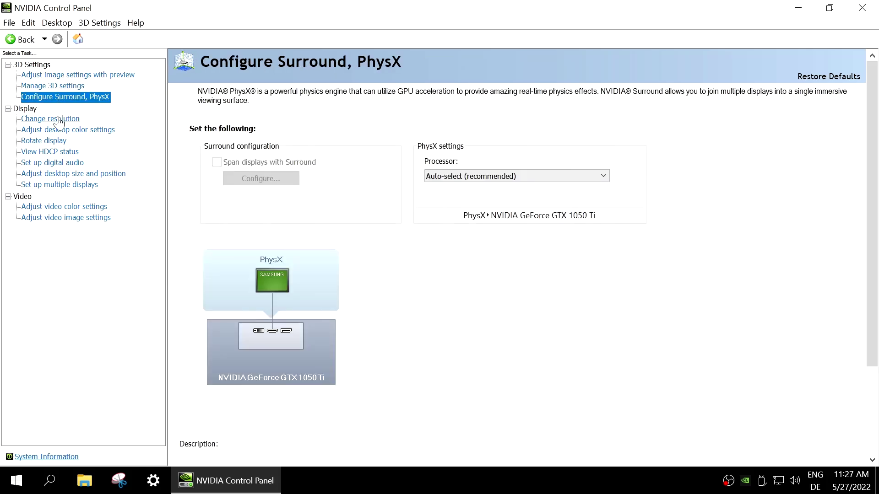
View each Display page in turn, from Change resolution through HDCP status and digital audio to Set up multiple displays
{"action": "left_click", "coordinate": [61, 118]}
{"action": "left_click", "coordinate": [62, 134]}
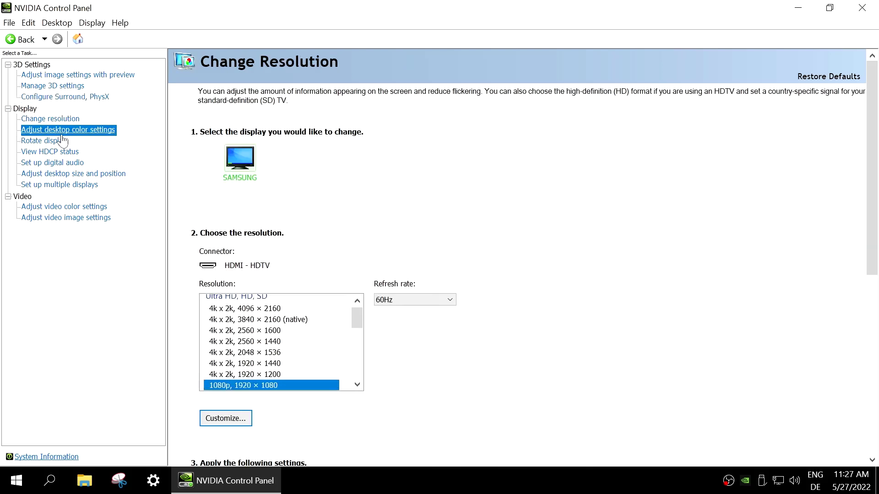
{"action": "left_click", "coordinate": [59, 141]}
{"action": "left_click", "coordinate": [60, 154]}
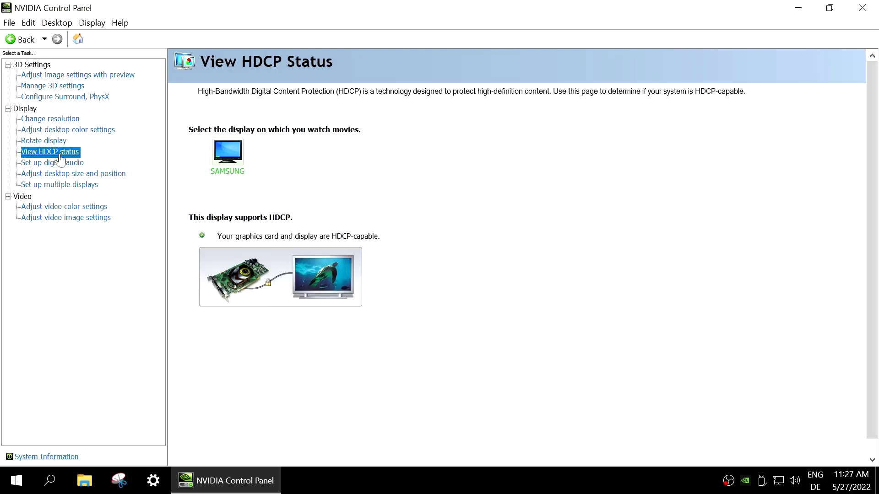
{"action": "left_click", "coordinate": [60, 164]}
{"action": "left_click", "coordinate": [60, 175]}
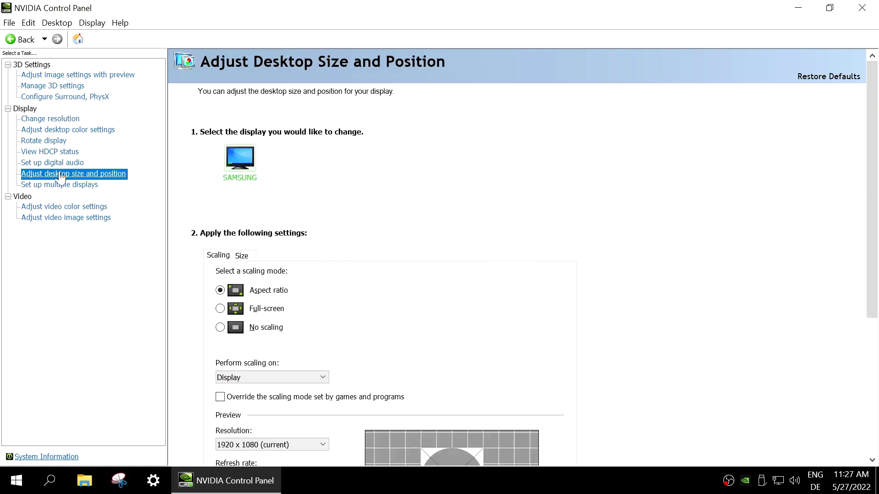
{"action": "left_click", "coordinate": [60, 185]}
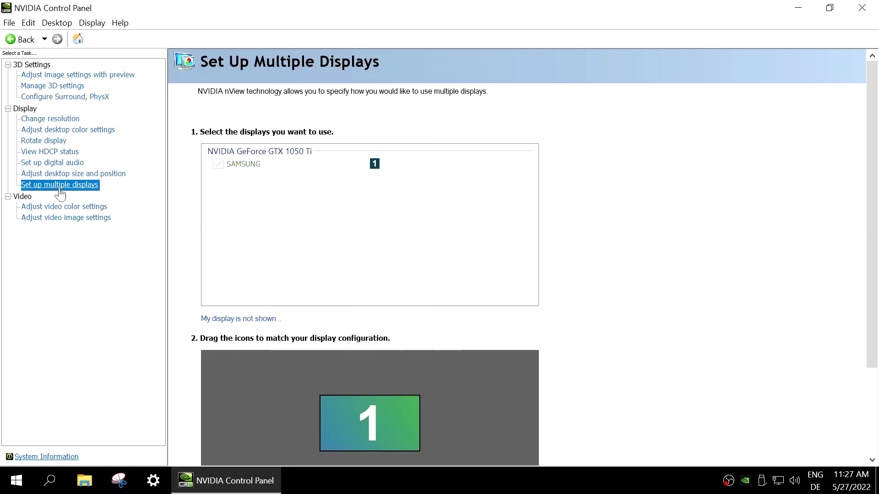
View the video color settings and video image settings pages
{"action": "left_click", "coordinate": [56, 207]}
{"action": "left_click", "coordinate": [55, 219]}
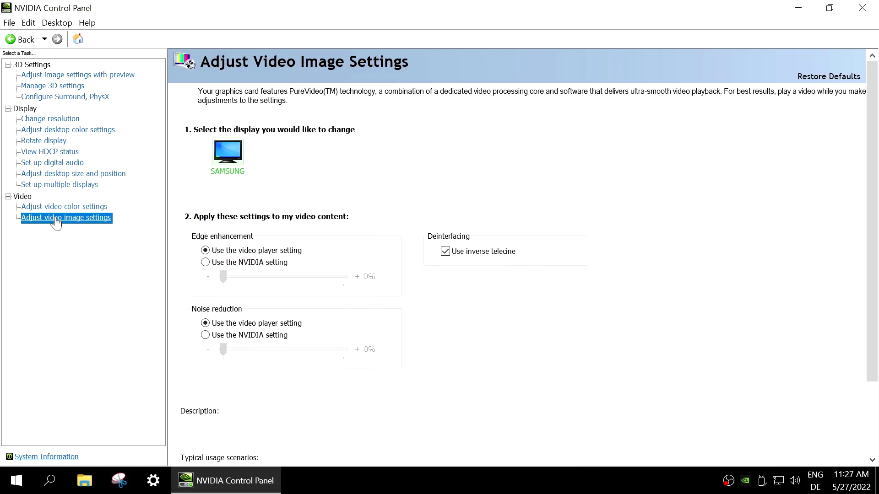
{"action": "scroll", "coordinate": [877, 232], "scroll_direction": "down", "scroll_amount": 3}
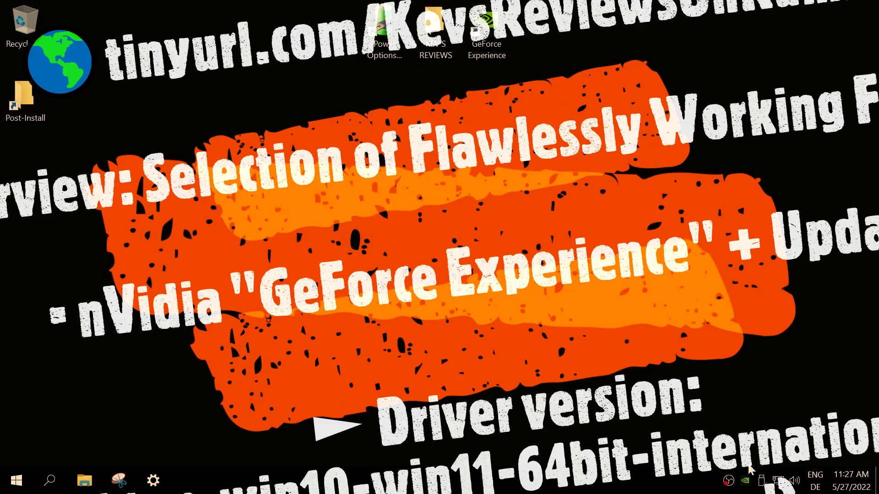
Open GeForce Experience and expand its NVIDIA sign-in form to show the additional login providers
{"action": "right_click", "coordinate": [745, 481]}
{"action": "left_click", "coordinate": [756, 448]}
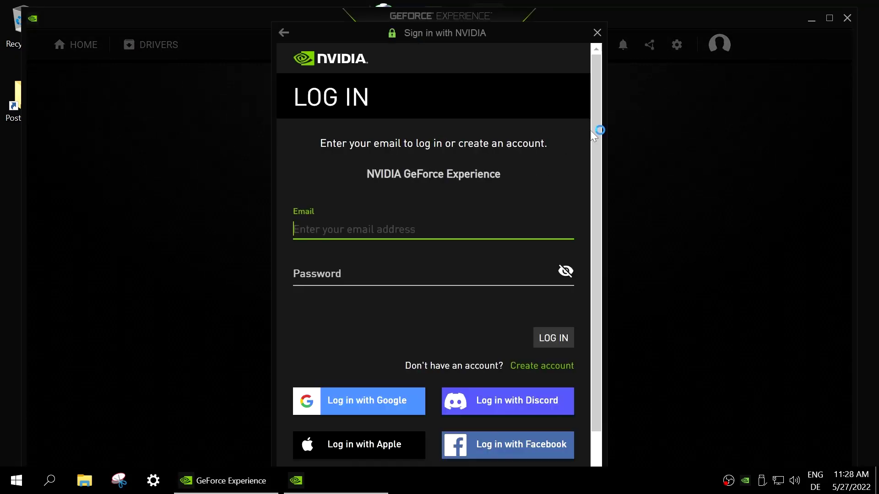
{"action": "scroll", "coordinate": [332, 274], "scroll_direction": "down", "scroll_amount": 2}
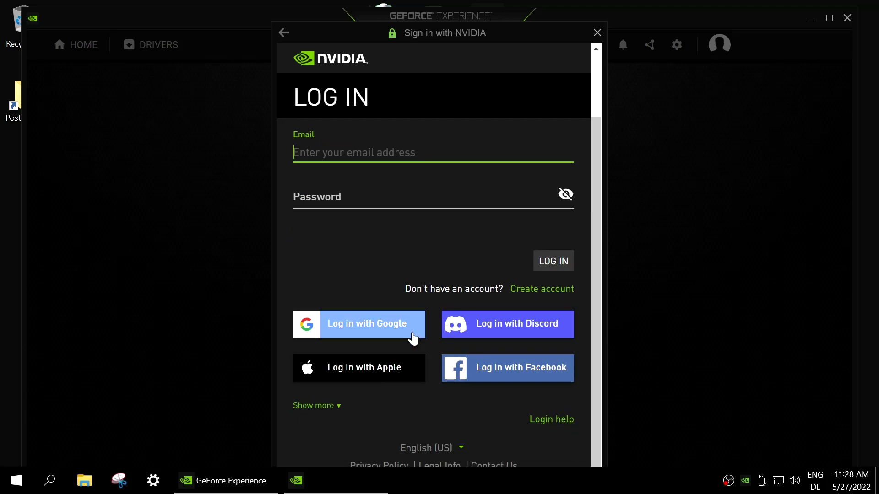
{"action": "left_click", "coordinate": [340, 405]}
{"action": "scroll", "coordinate": [352, 367], "scroll_direction": "down", "scroll_amount": 1}
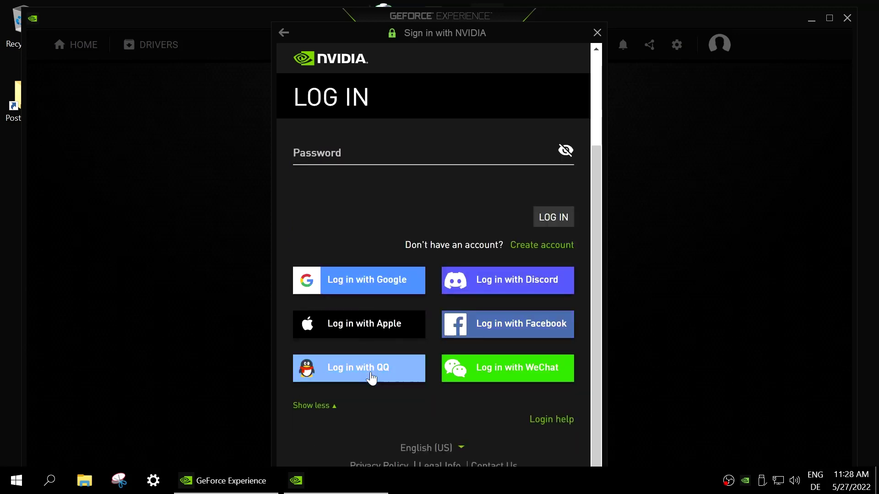
Look through the sign-in form's list of available languages and cancel without choosing one
{"action": "left_click", "coordinate": [461, 449]}
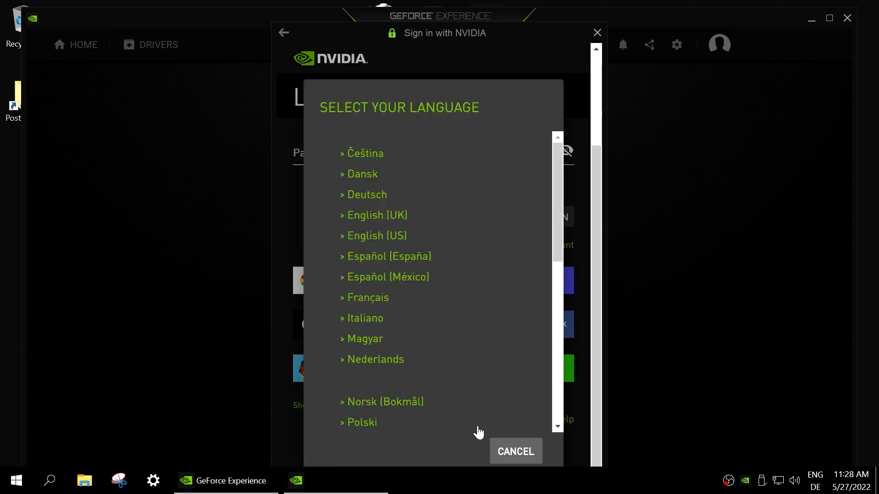
{"action": "left_click_drag", "start_coordinate": [556, 160], "coordinate": [544, 347]}
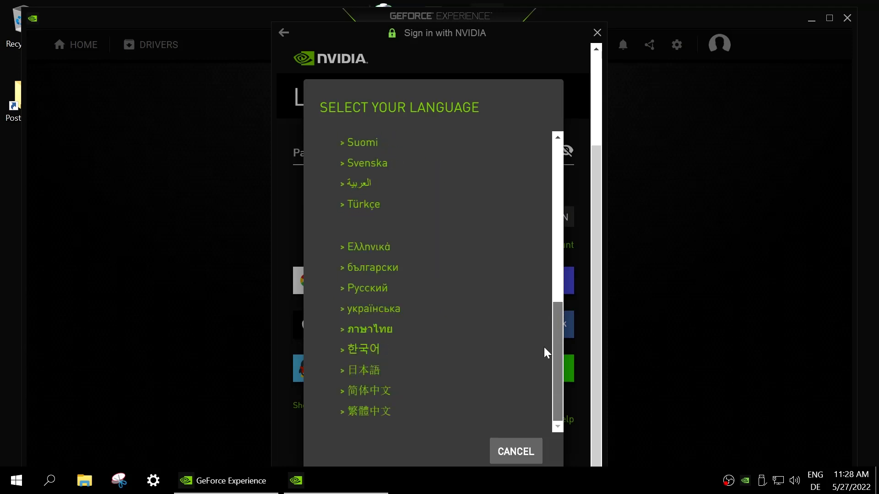
{"action": "left_click_drag", "start_coordinate": [543, 307], "coordinate": [541, 147]}
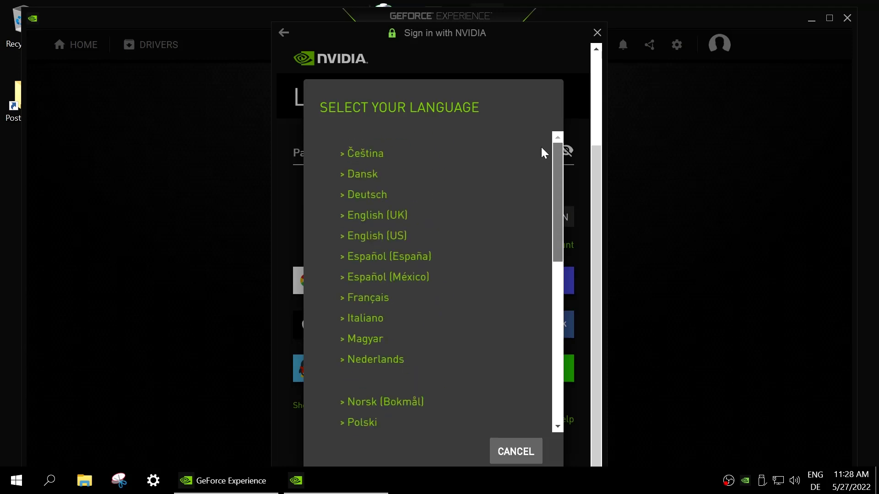
{"action": "left_click", "coordinate": [516, 452]}
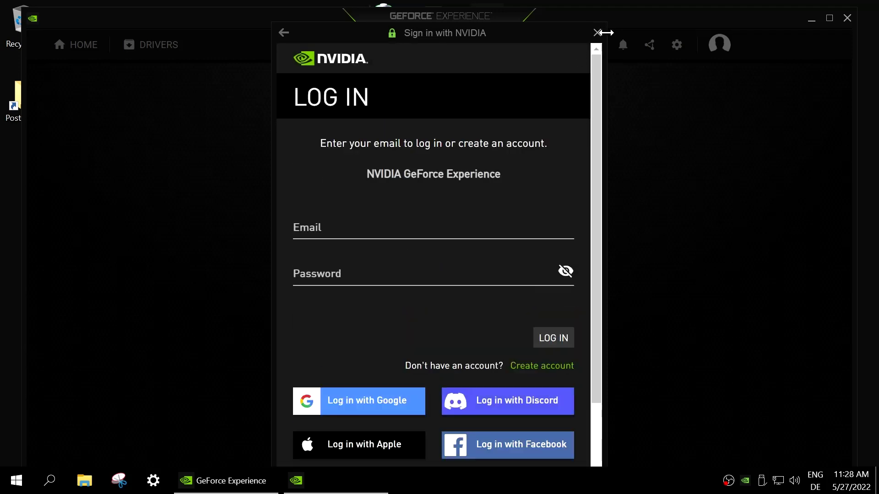
Dismiss the NVIDIA sign-in form, view GeForce Experience maximized, and close it
{"action": "left_click", "coordinate": [598, 32]}
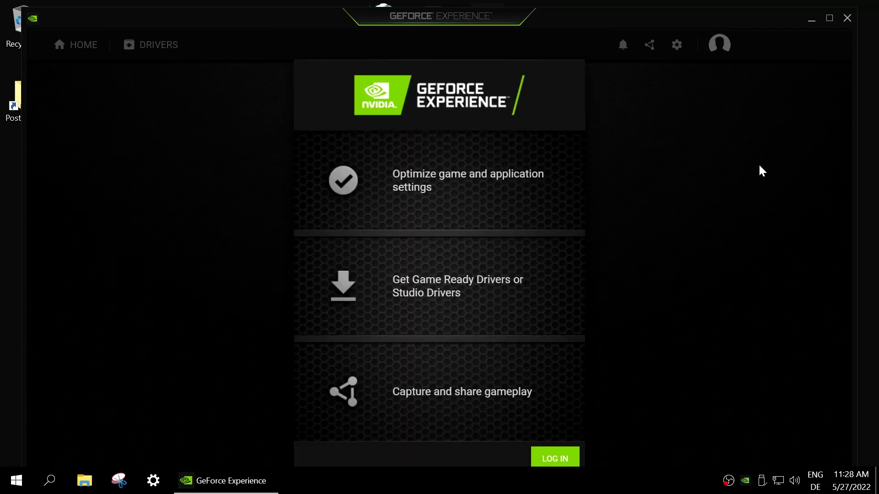
{"action": "left_click", "coordinate": [830, 20]}
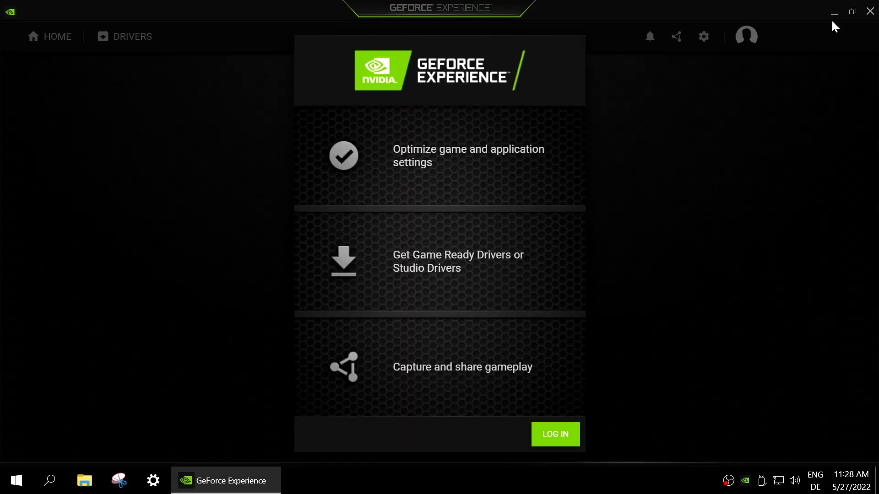
{"action": "left_click", "coordinate": [871, 14]}
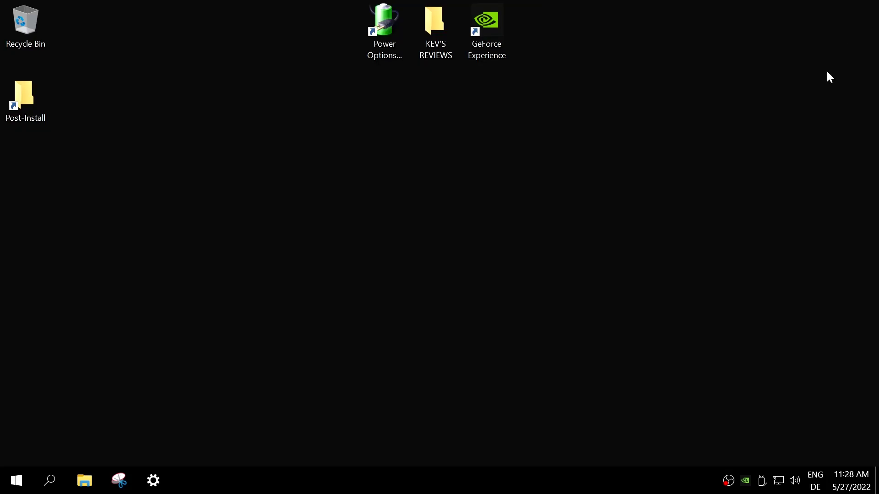